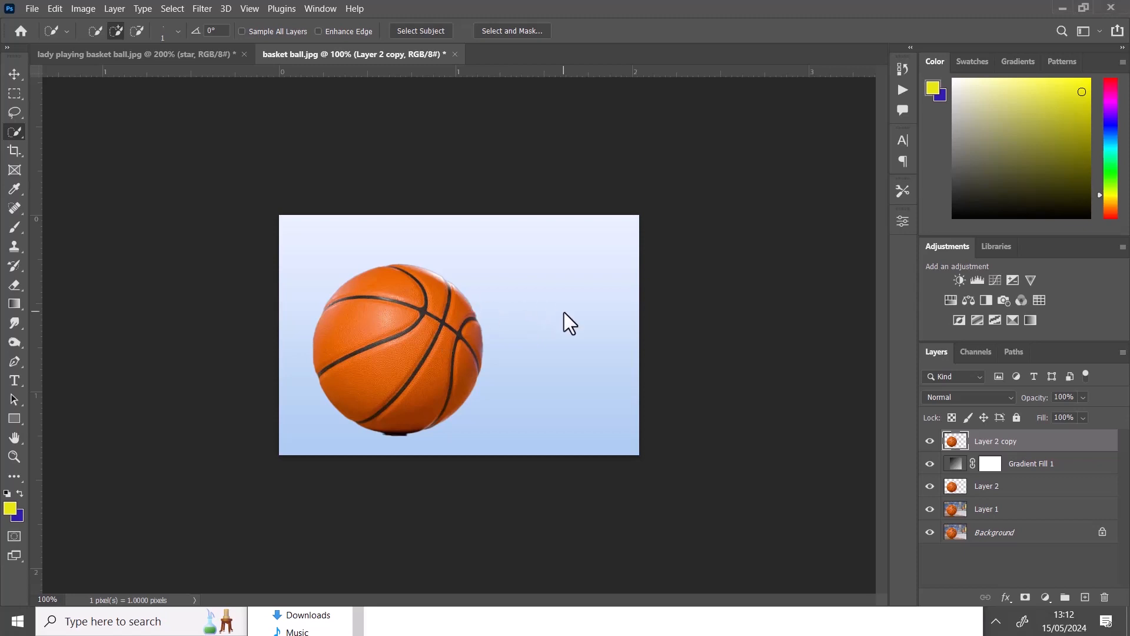
# - Scale the basketball on Layer 2 copy down to 24% with Free Transform
pyautogui.hotkey('ctrl', '+')
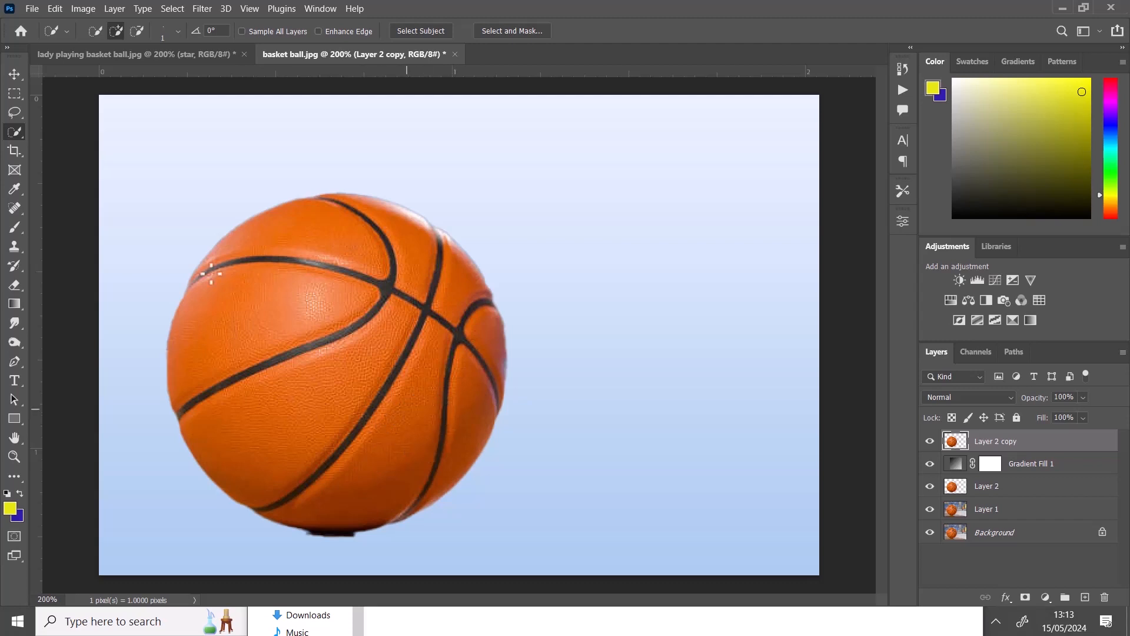
pyautogui.click(16, 73)
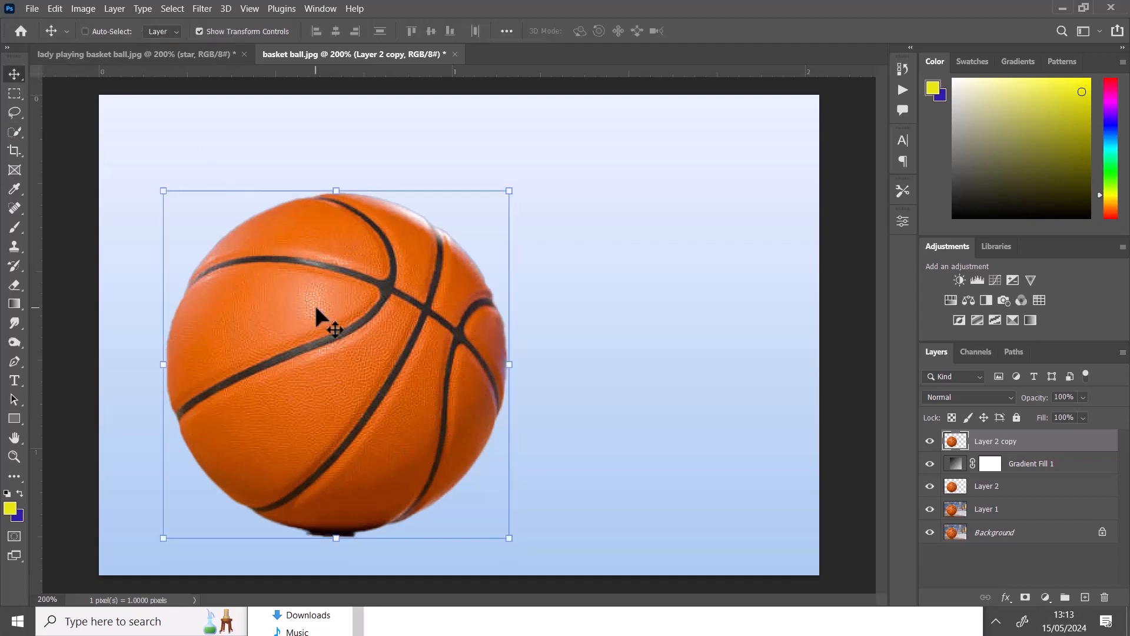
pyautogui.press('ctrl')
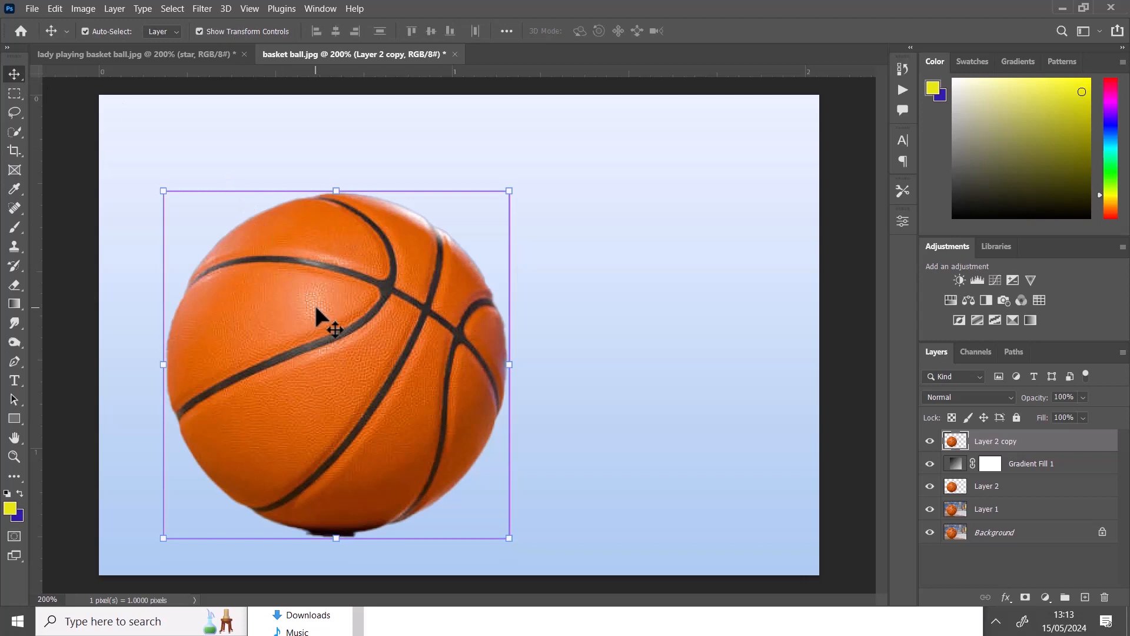
pyautogui.hotkey('ctrl', 't')
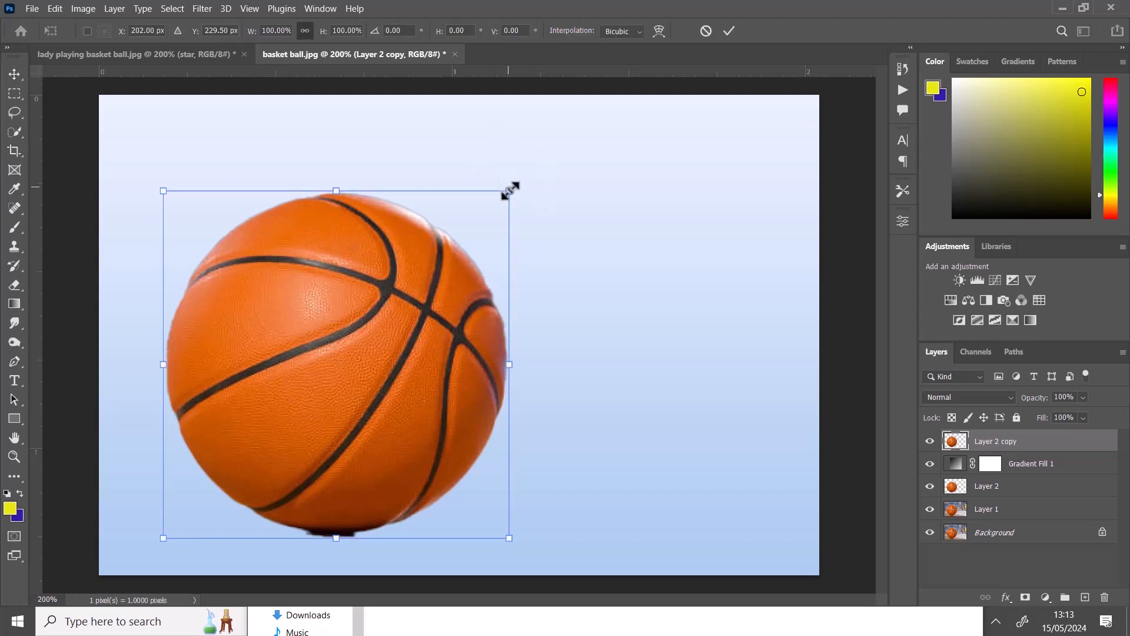
pyautogui.moveTo(509, 190); pyautogui.dragTo(294, 502)
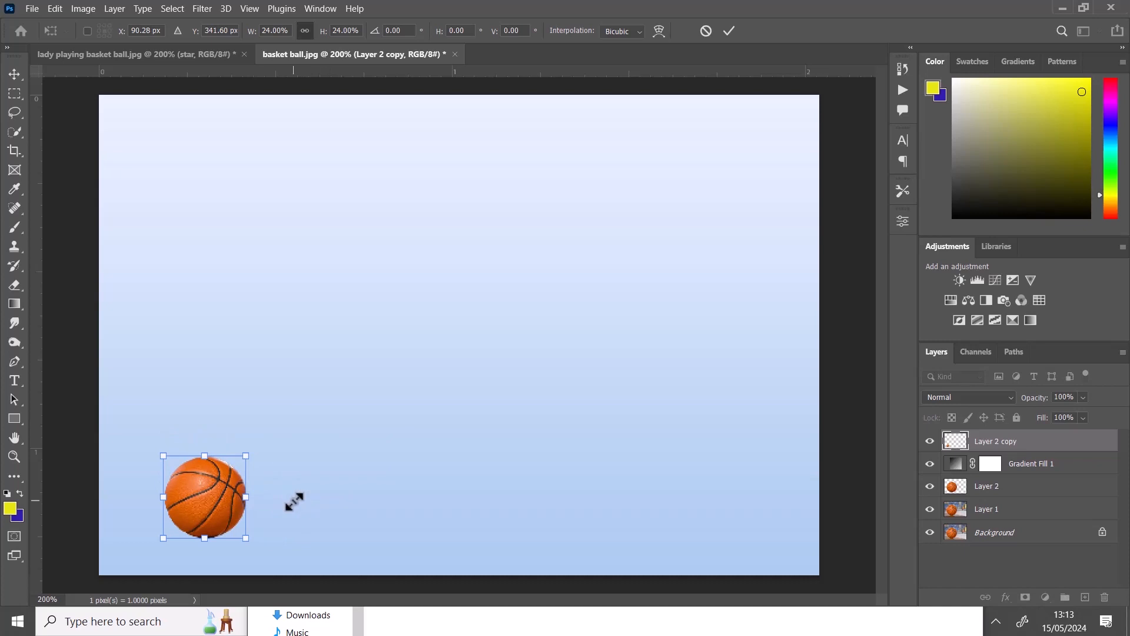
pyautogui.press('Return')
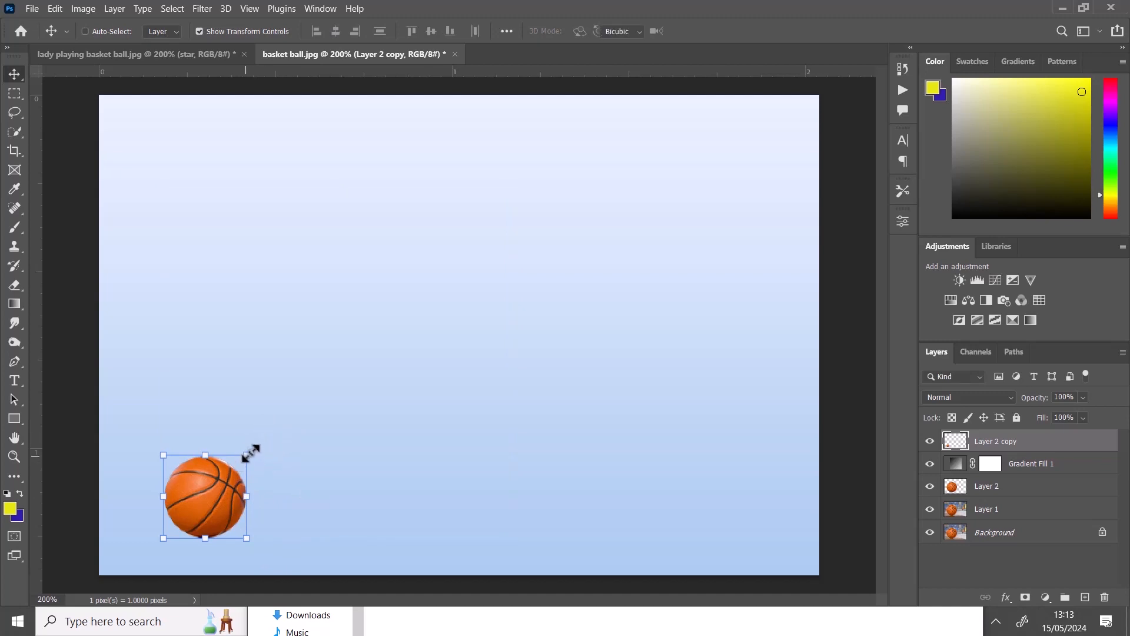
# - Try scaling the shrunken basketball on Layer 2 copy back up to a large size
pyautogui.moveTo(246, 454); pyautogui.dragTo(734, 34)
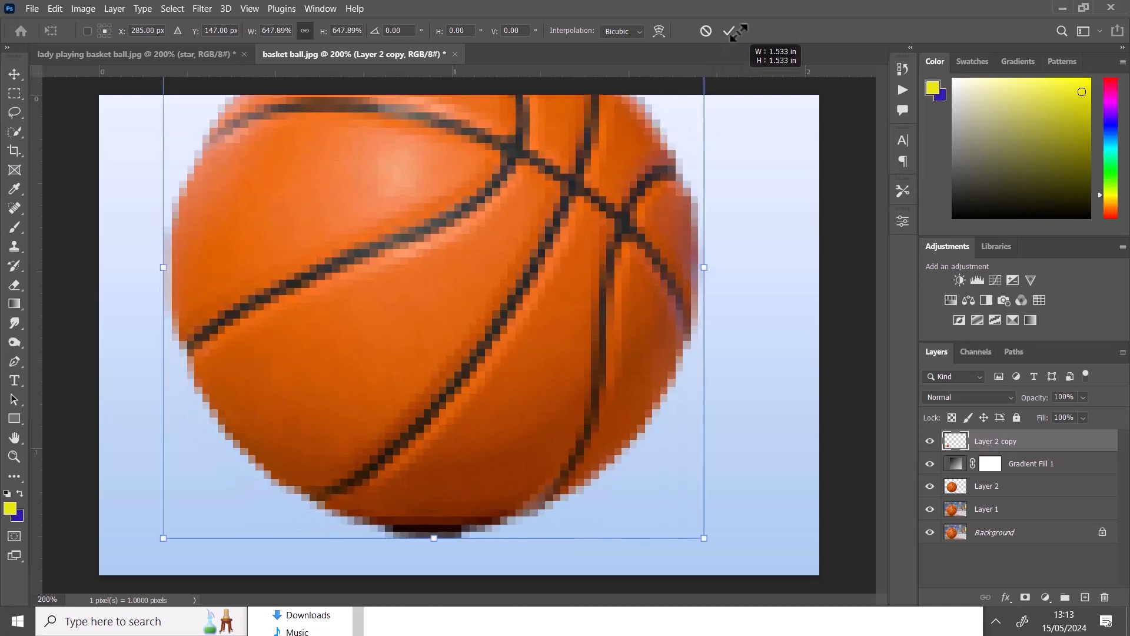
pyautogui.moveTo(734, 34); pyautogui.dragTo(601, 281)
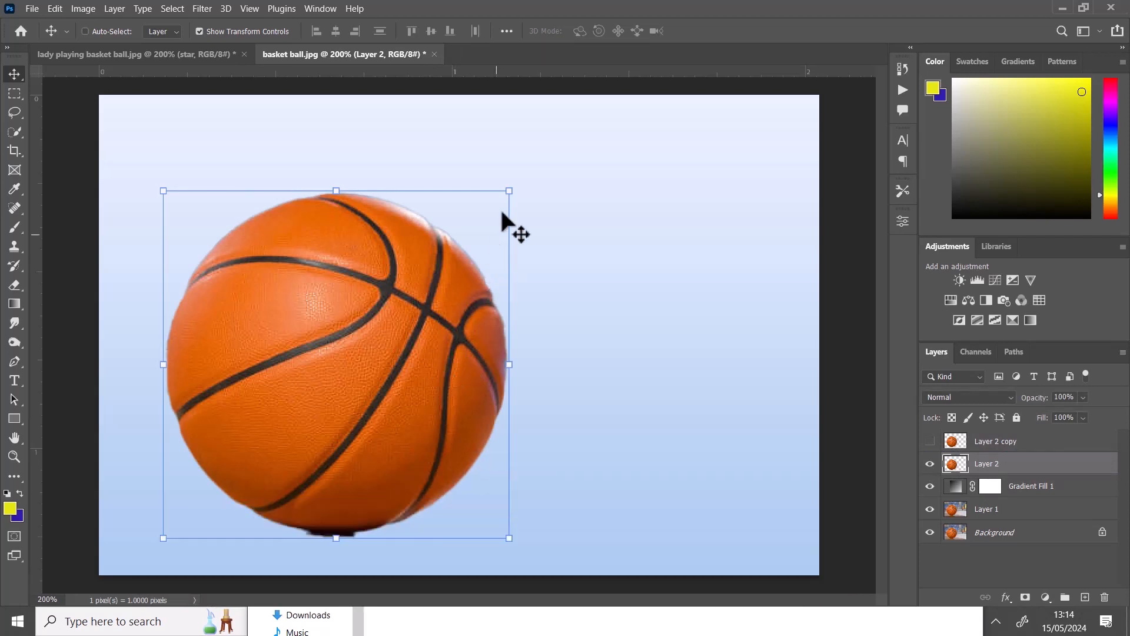
# - Scale the basketball on Layer 2 up to about 103.73% and convert the layer to a smart object
pyautogui.moveTo(509, 190); pyautogui.dragTo(522, 178)
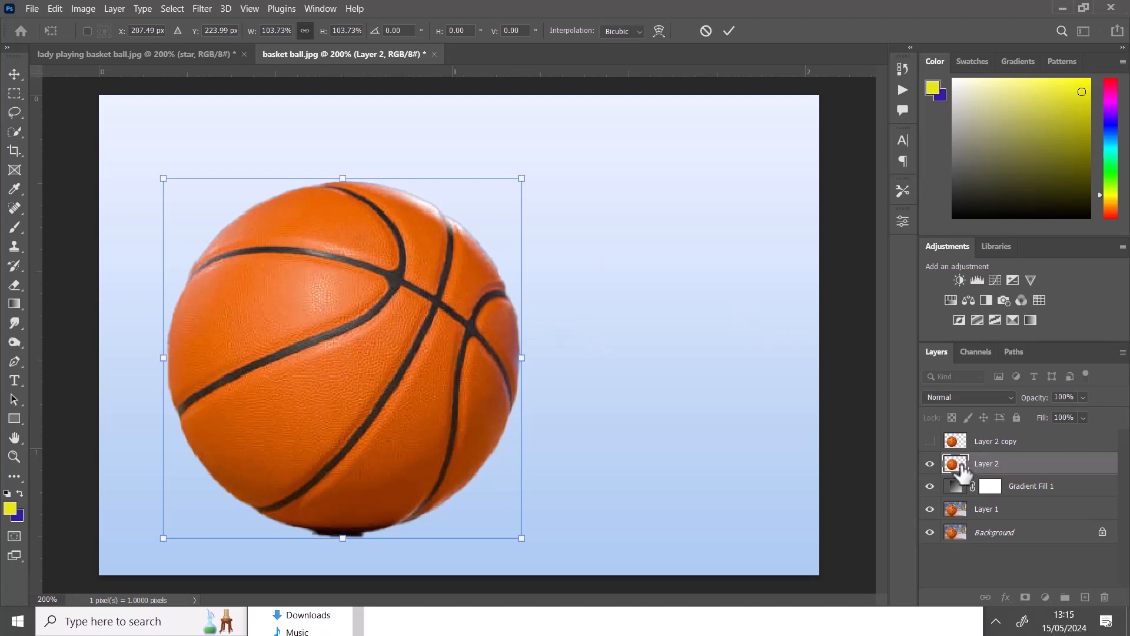
pyautogui.rightClick(1025, 469)
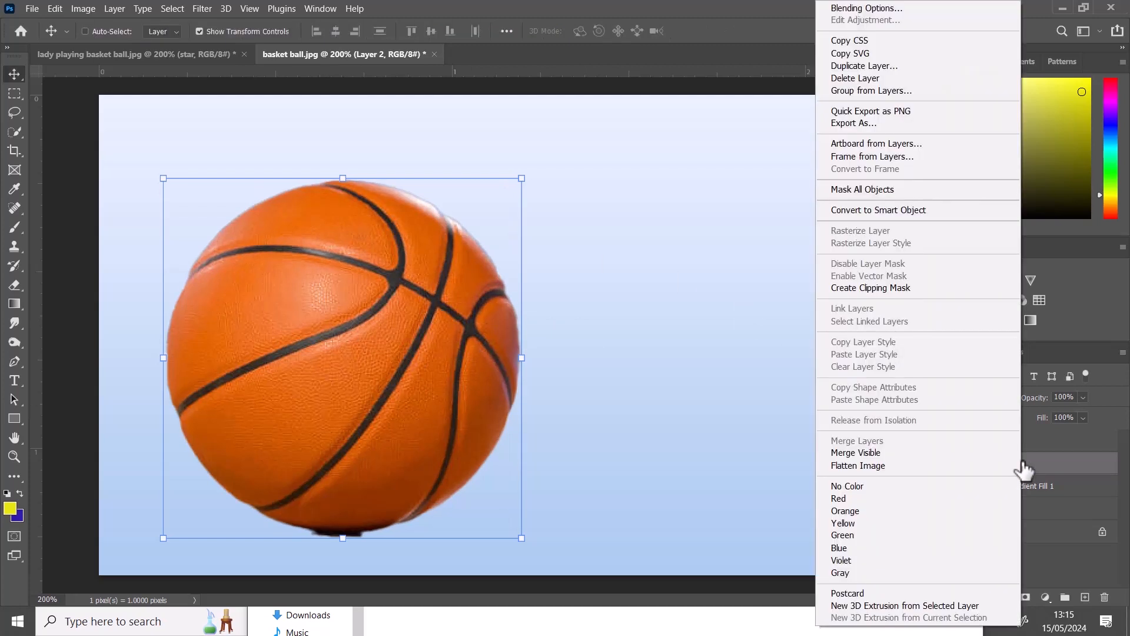
pyautogui.click(884, 213)
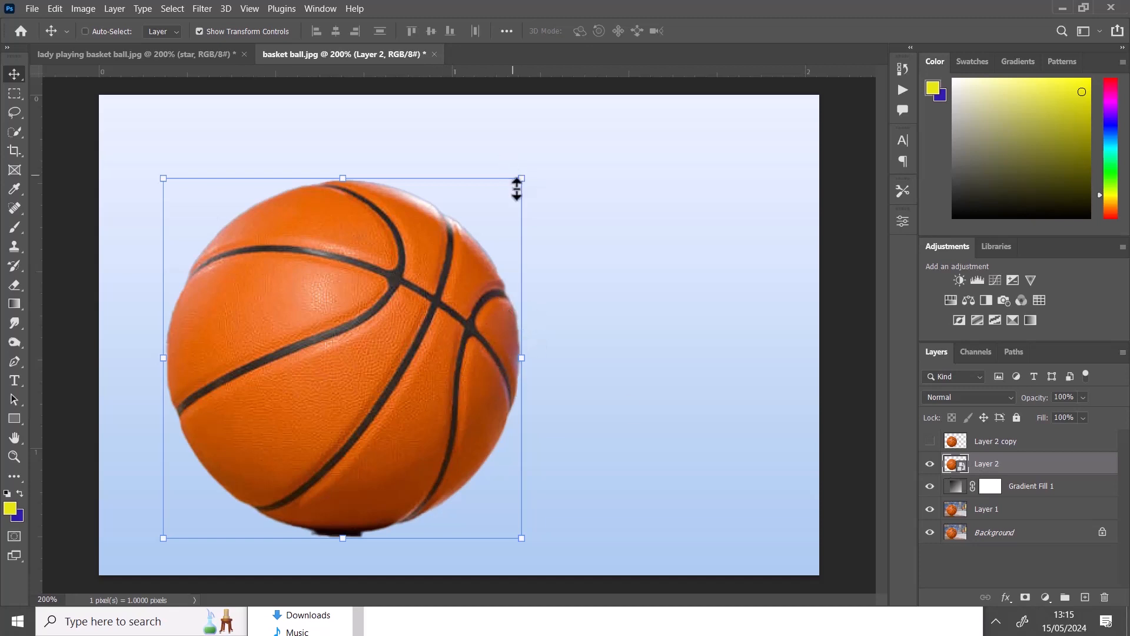
# - Shrink the smart-object basketball to a small size, apply it, and enlarge it again to about 104.73%
pyautogui.moveTo(522, 179); pyautogui.dragTo(245, 480)
pyautogui.press('Return')
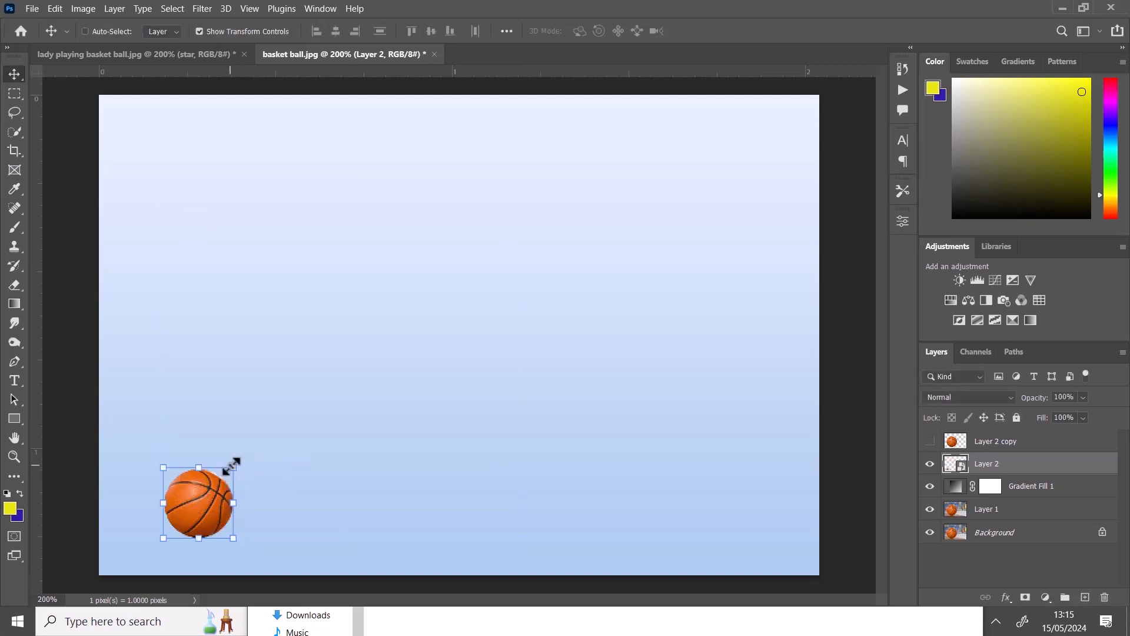
pyautogui.moveTo(229, 465); pyautogui.dragTo(557, 178)
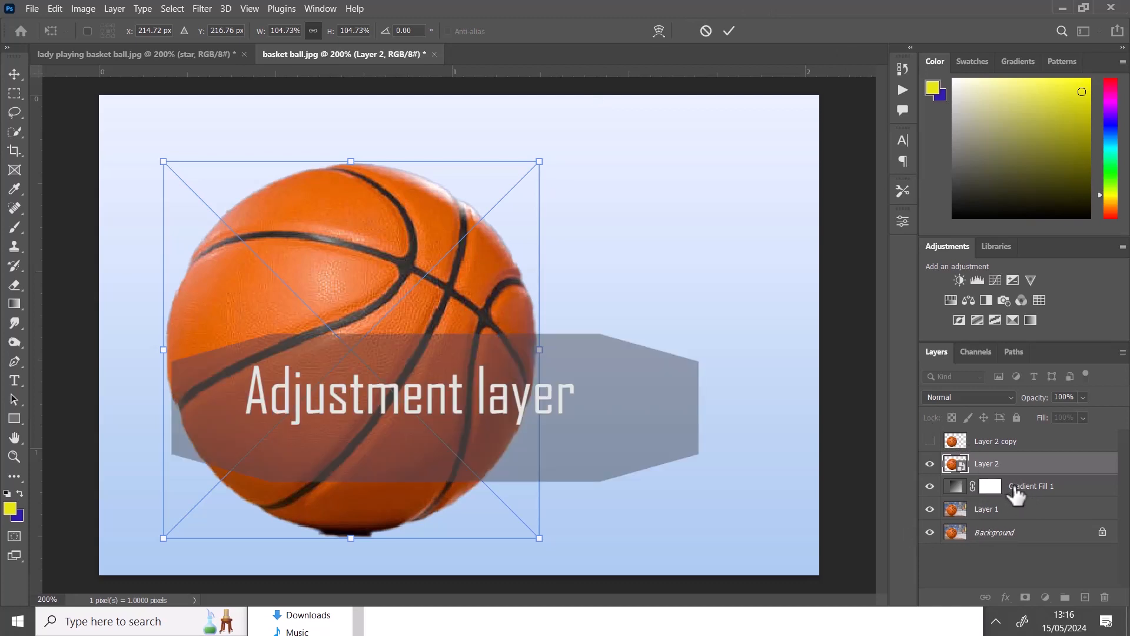
pyautogui.press('Return')
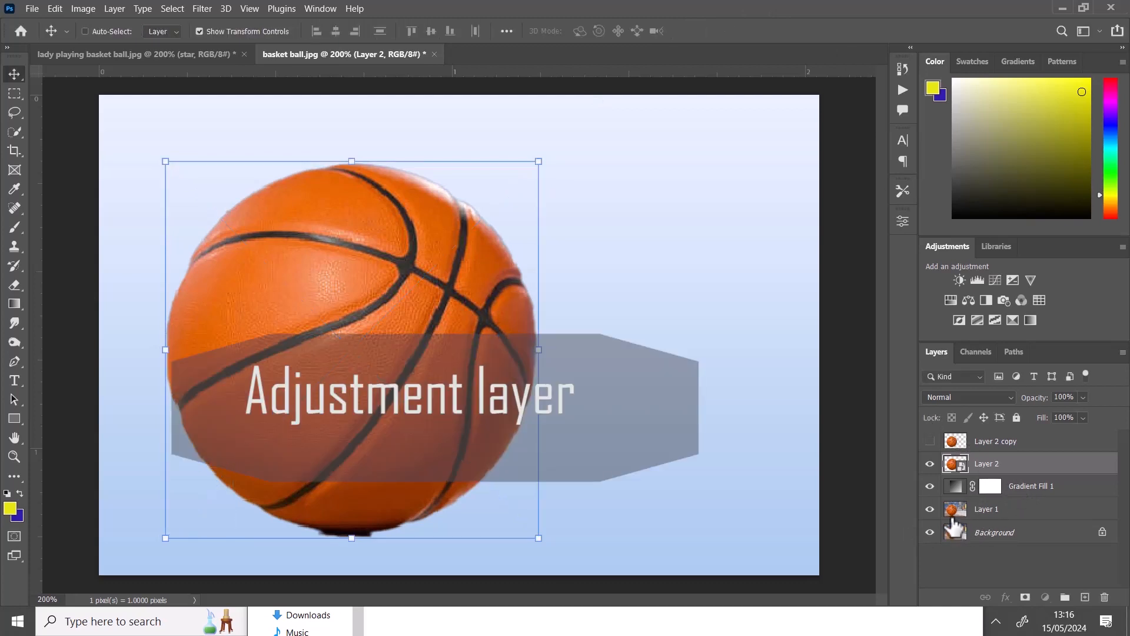
pyautogui.click(956, 488)
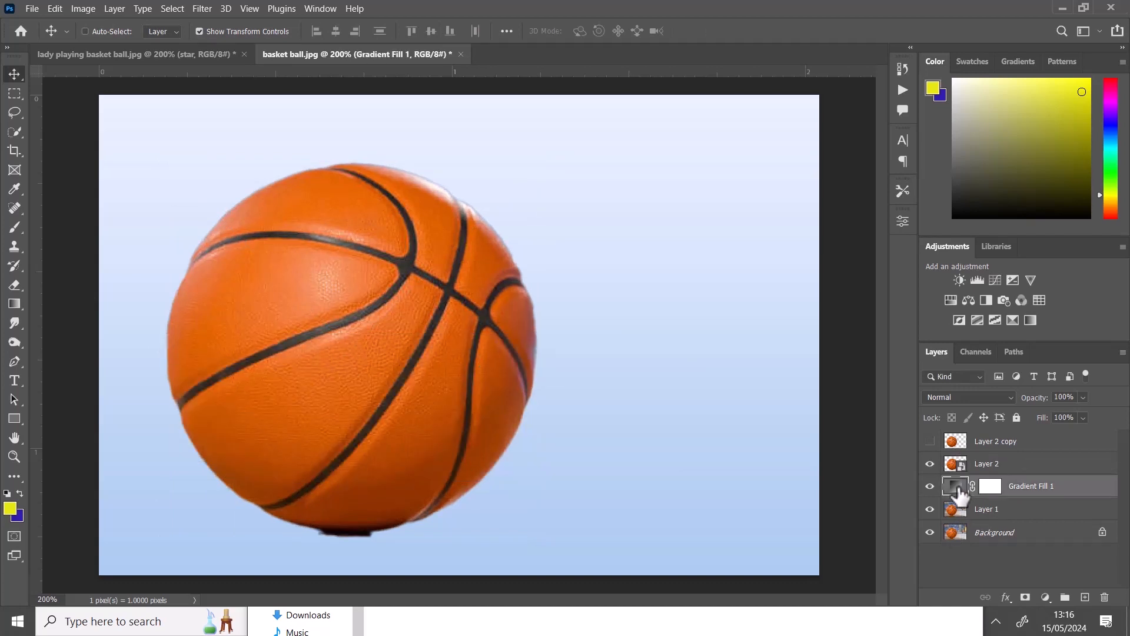
pyautogui.click(1045, 598)
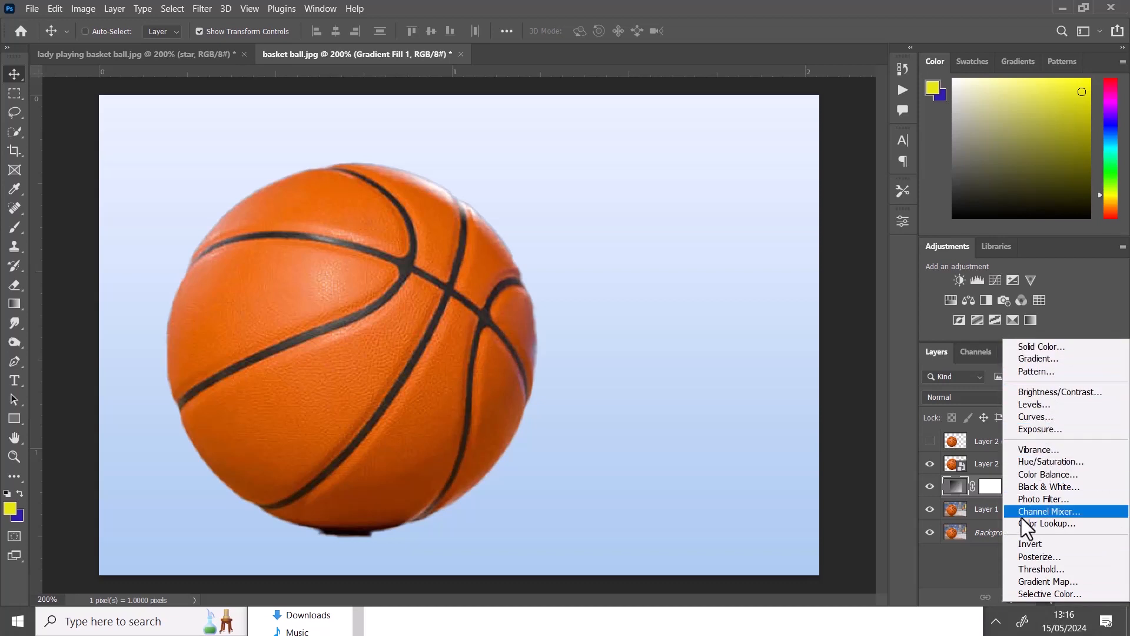
pyautogui.click(956, 483)
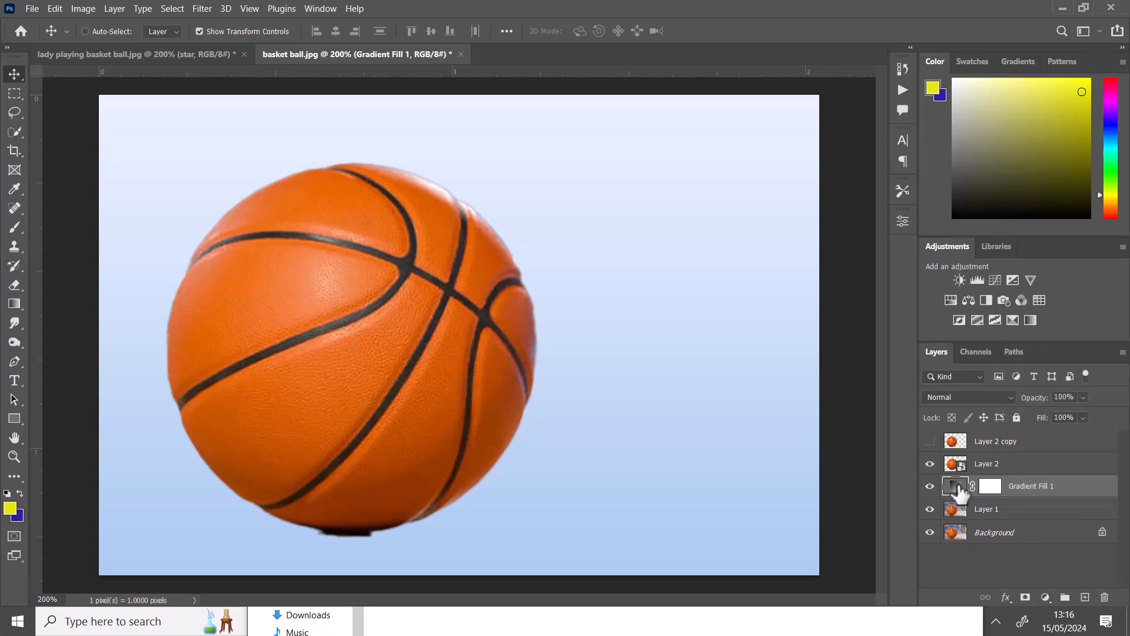
# - Change the gradient of the Gradient Fill 1 layer to the Purple_01 preset from the Purples group
pyautogui.doubleClick(956, 486)
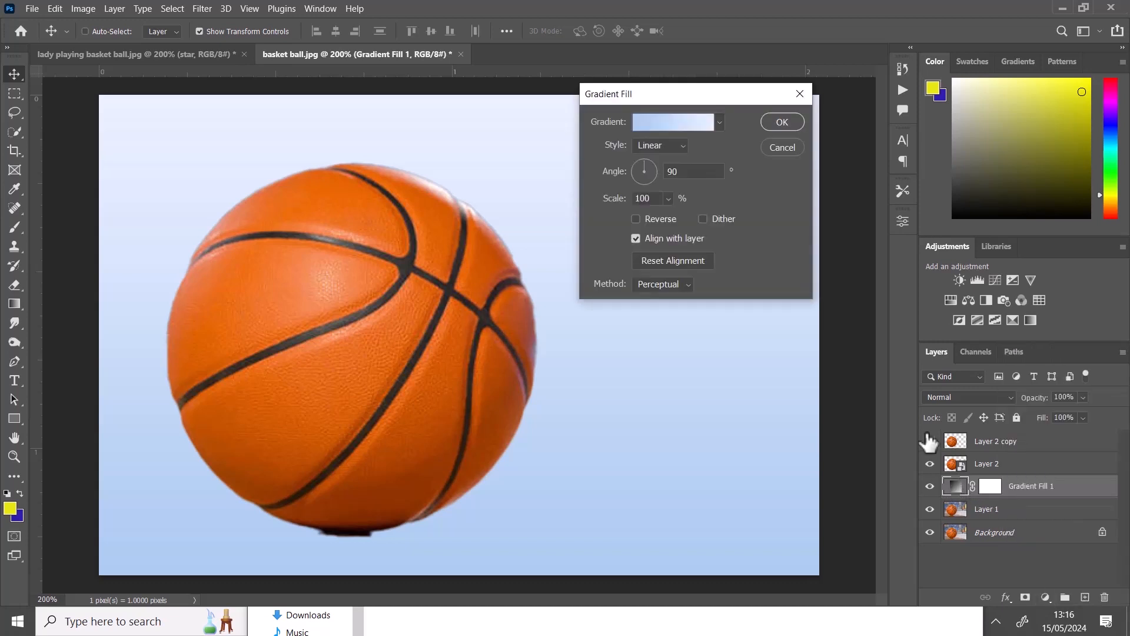
pyautogui.click(677, 122)
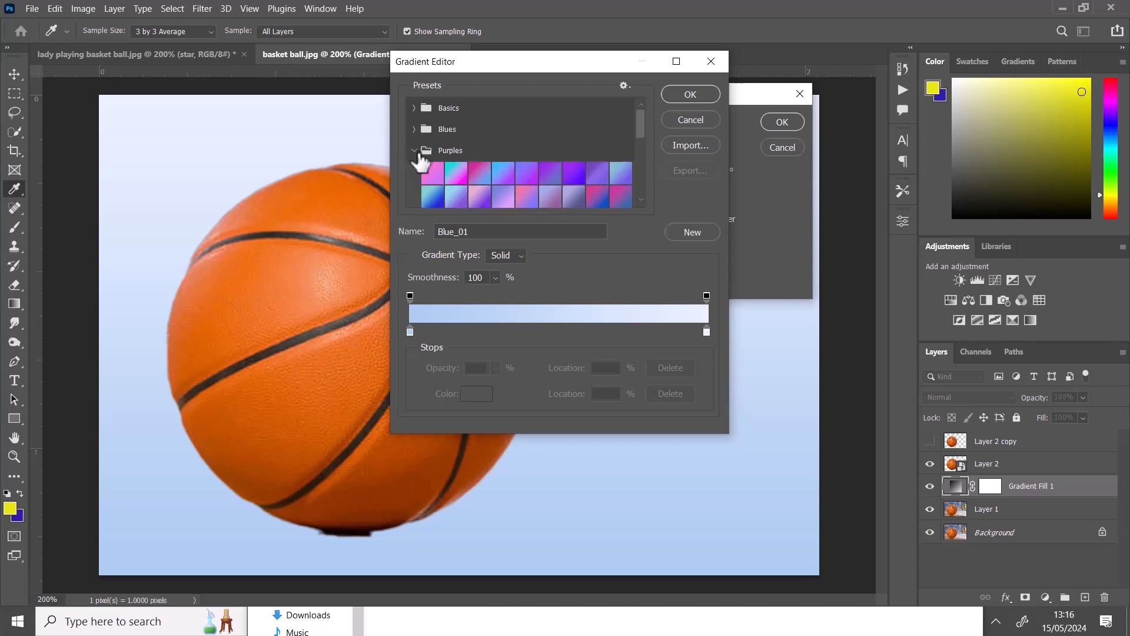
pyautogui.click(431, 173)
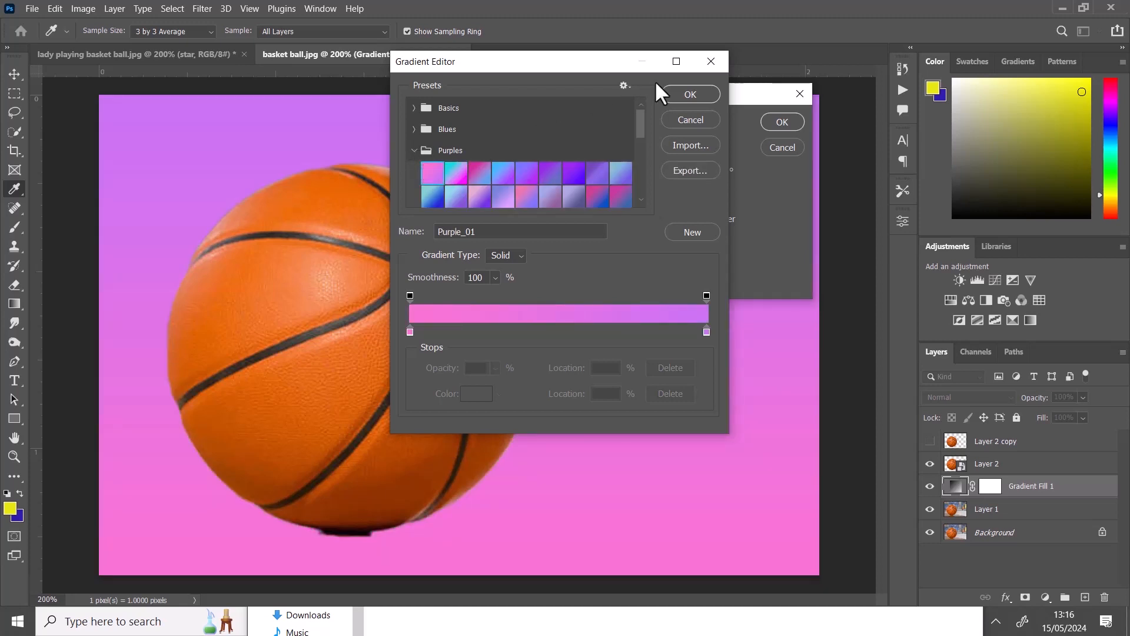
pyautogui.click(689, 92)
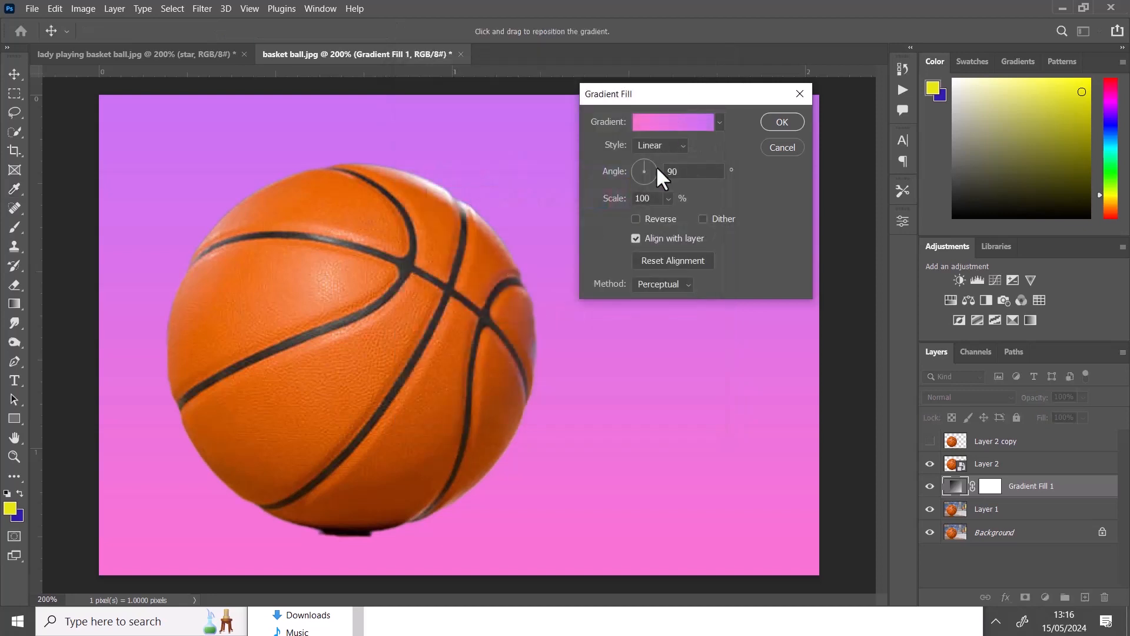
pyautogui.click(783, 121)
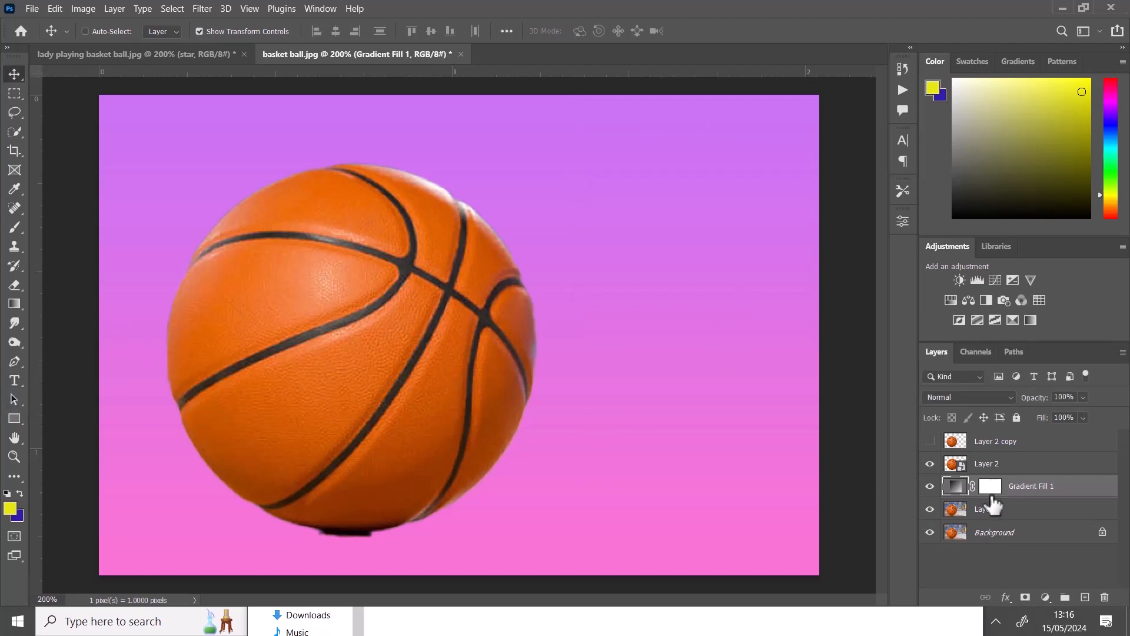
# - Add the horizontal text BALL beside the top of the basketball and move it so it fits inside the canvas
pyautogui.click(15, 381)
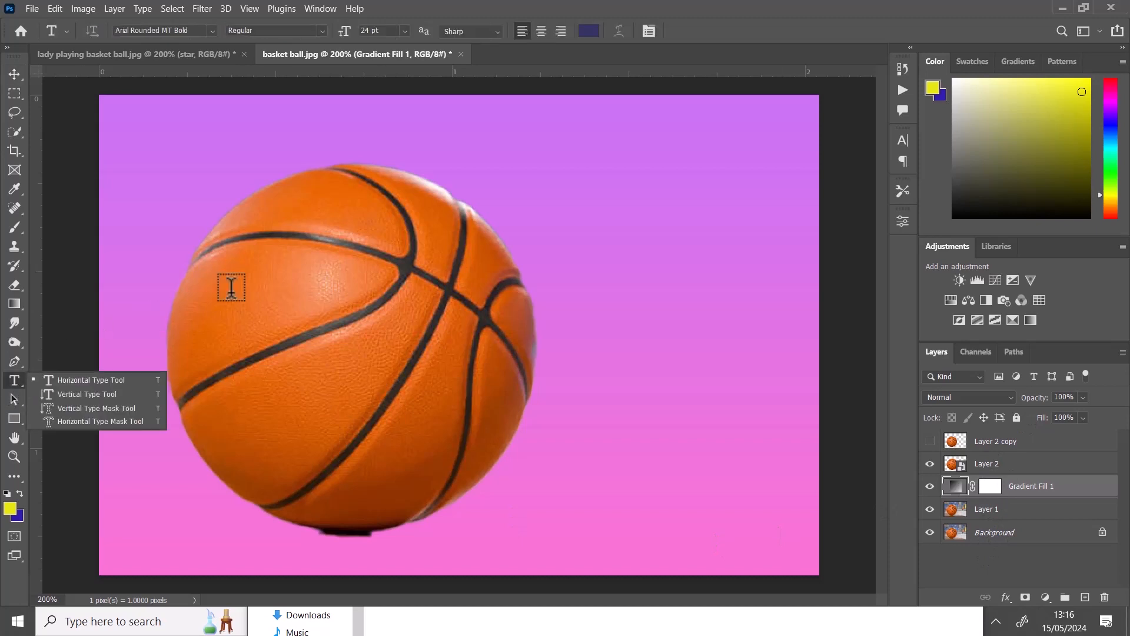
pyautogui.click(522, 190)
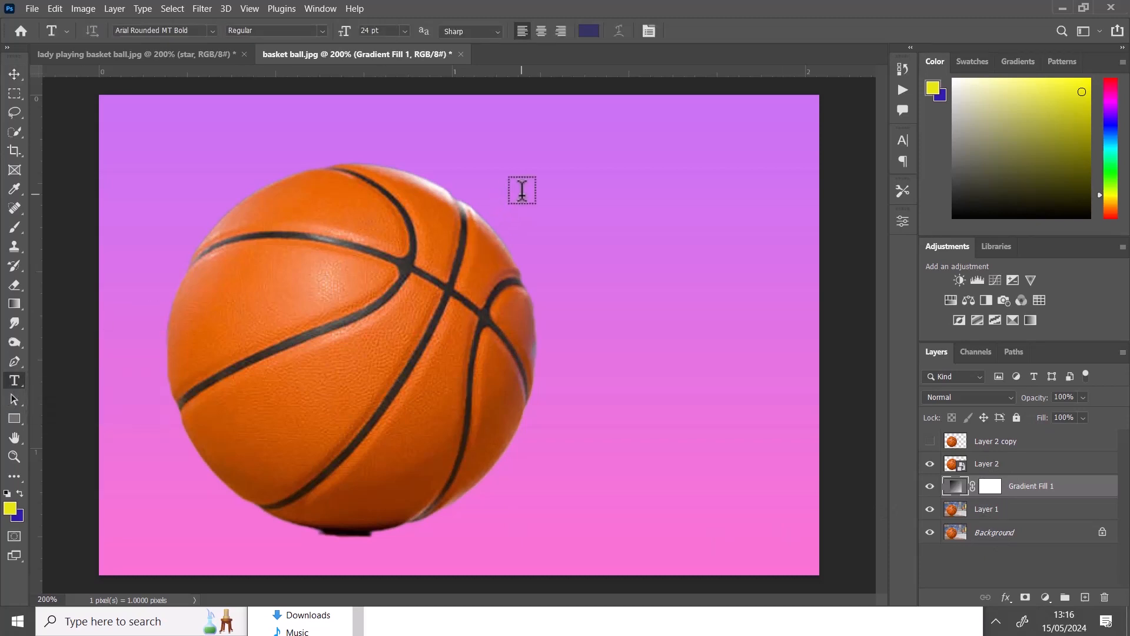
pyautogui.click(522, 190)
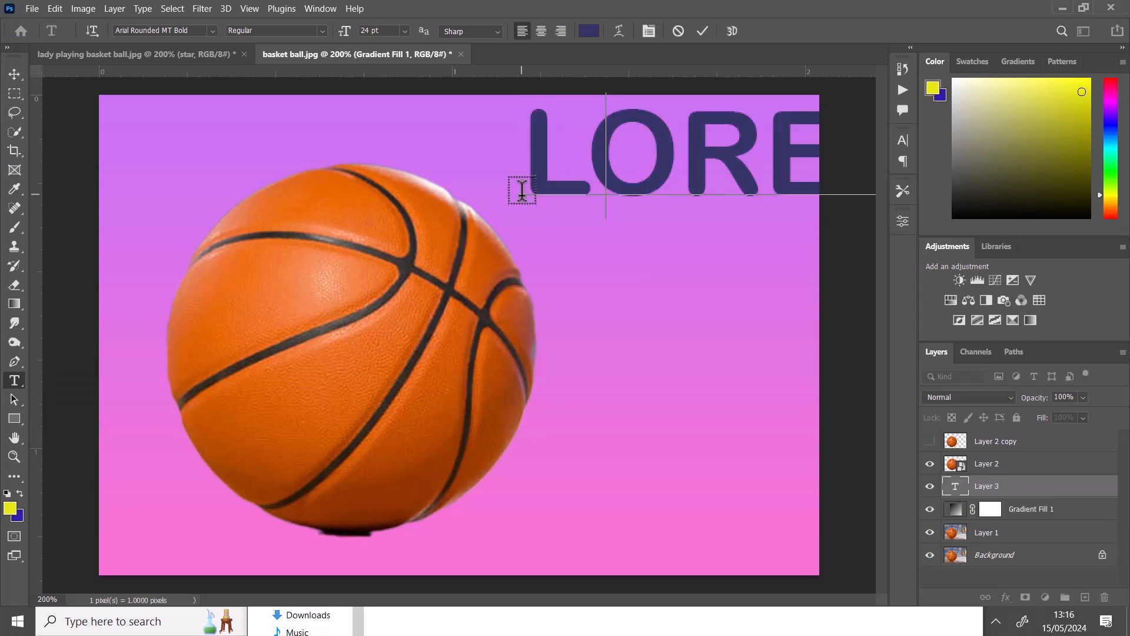
pyautogui.write('BALL')
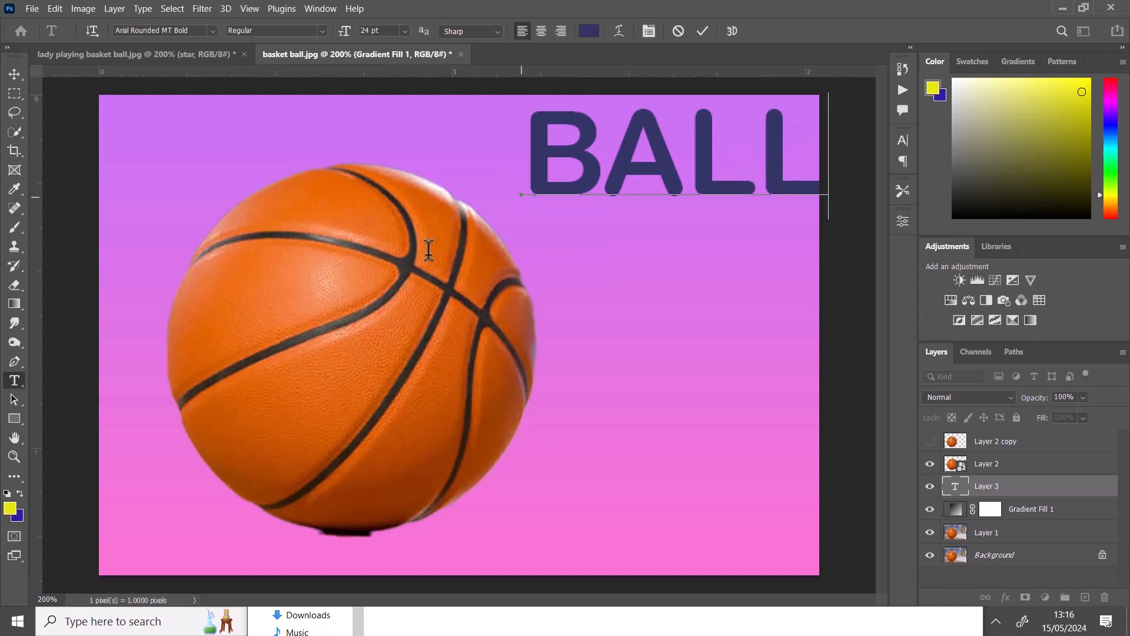
pyautogui.click(14, 75)
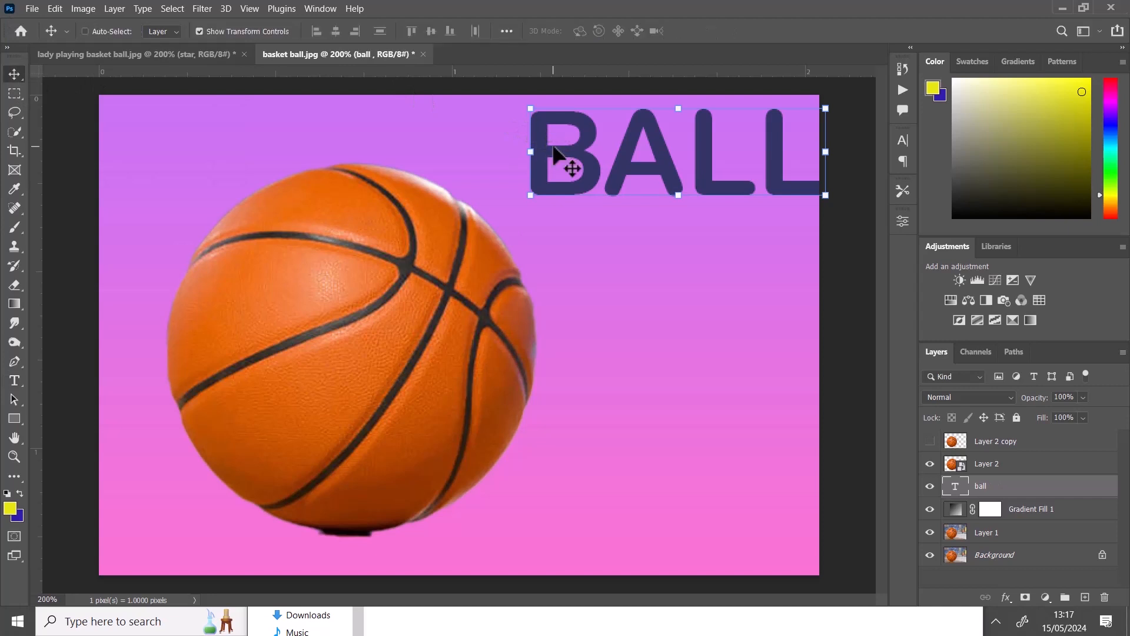
pyautogui.moveTo(544, 157); pyautogui.dragTo(504, 174)
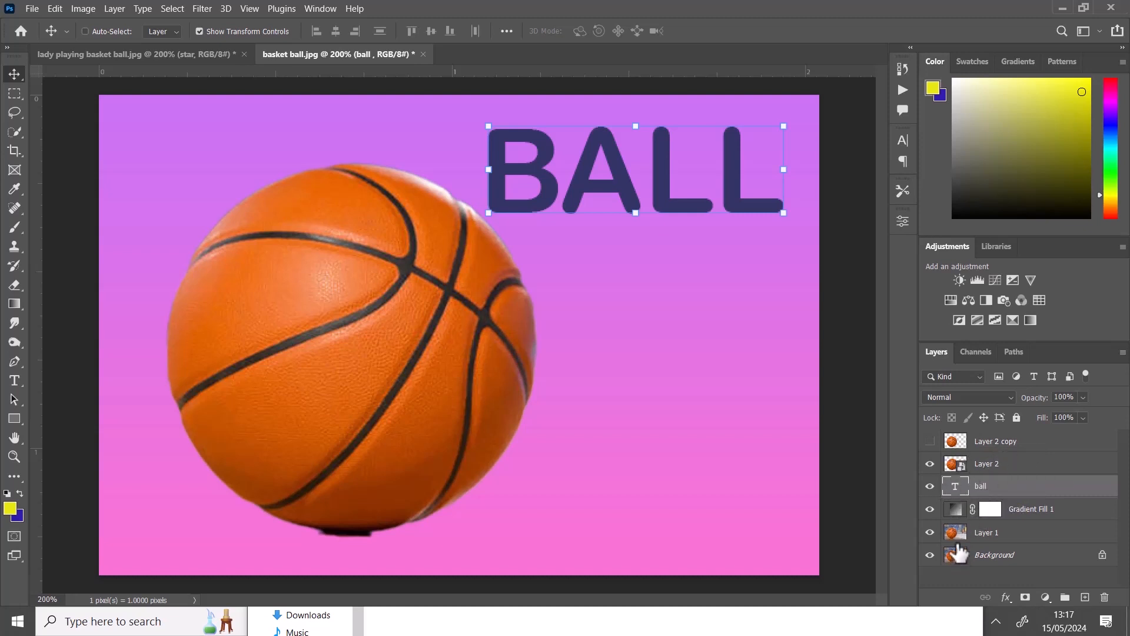
# - Hide Layer 2, the ball text layer, Gradient Fill 1 and Layer 1, and select the Background layer
pyautogui.click(958, 447)
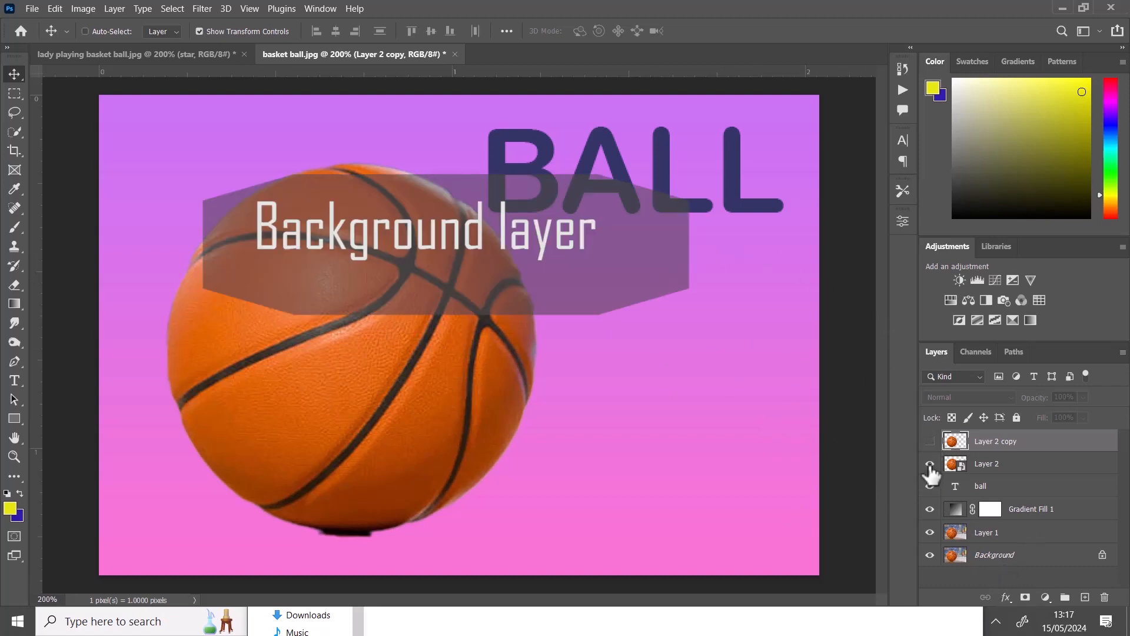
pyautogui.click(930, 463)
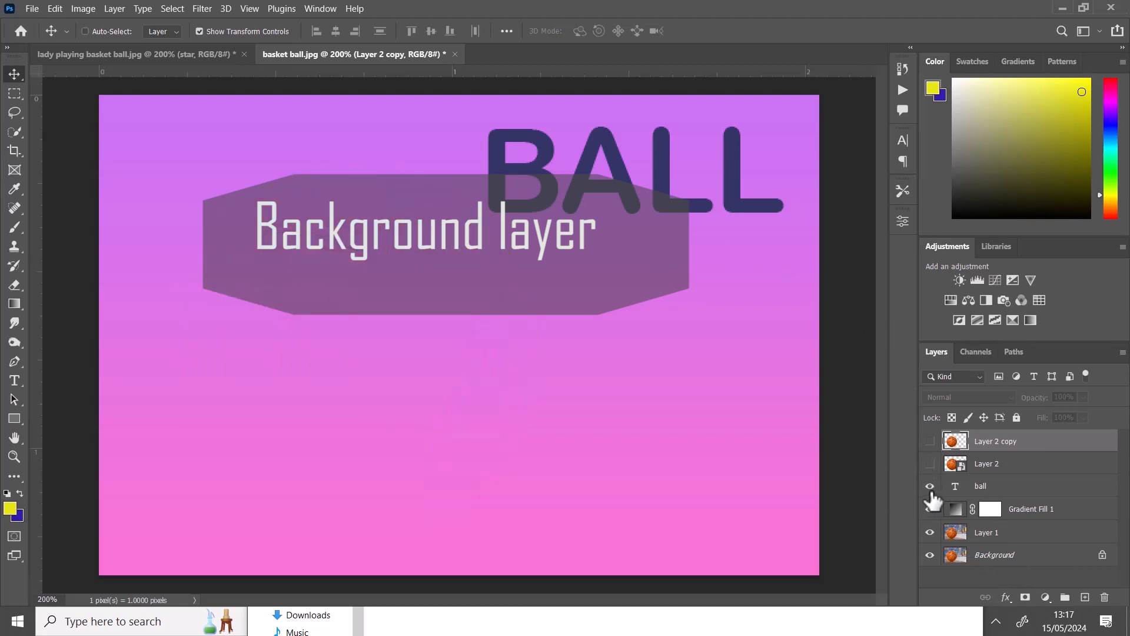
pyautogui.click(930, 486)
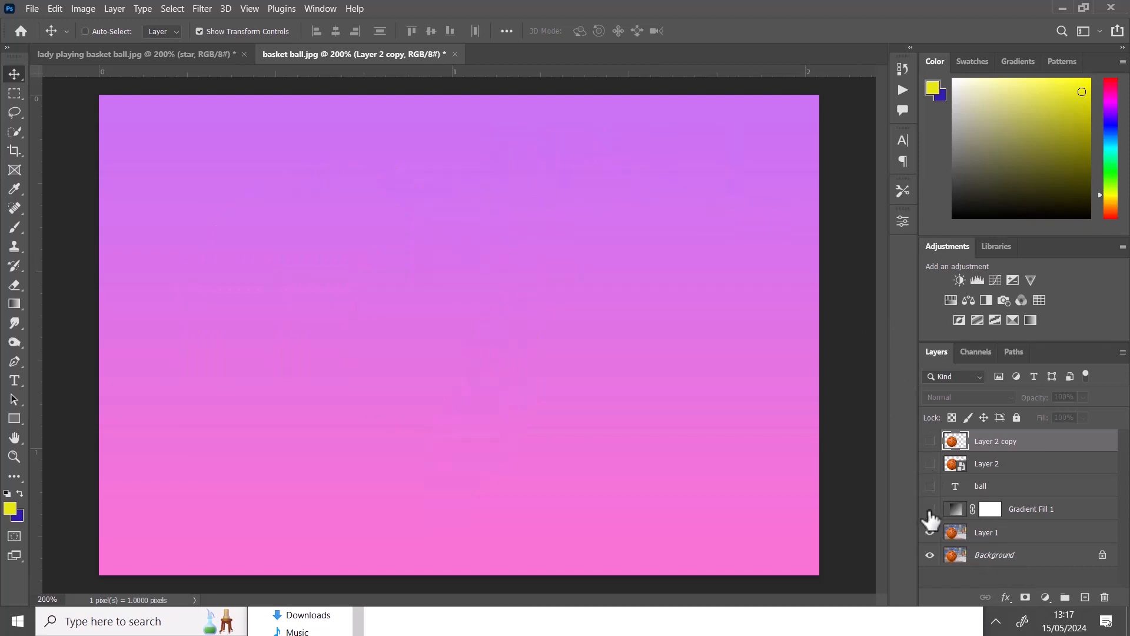
pyautogui.click(930, 510)
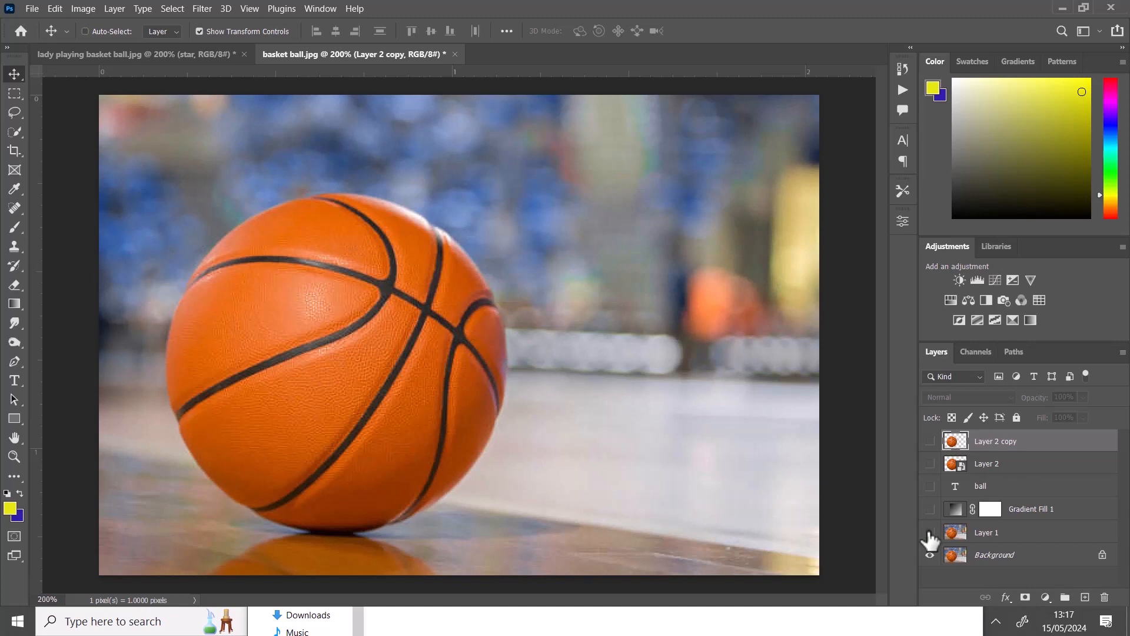
pyautogui.click(930, 533)
pyautogui.click(1003, 559)
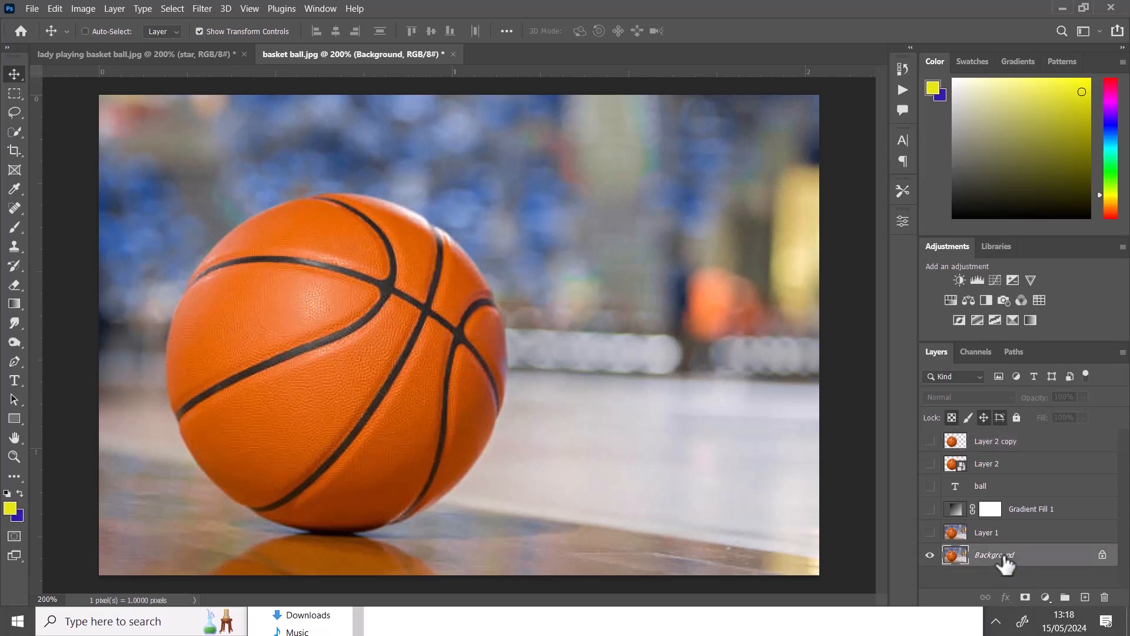
pyautogui.moveTo(1006, 563)
pyautogui.mouseDown()
pyautogui.moveTo(989, 530)
pyautogui.moveTo(982, 453)
pyautogui.moveTo(983, 558)
pyautogui.mouseUp()
# - Rename Layer 1 as select
pyautogui.doubleClick(995, 533)
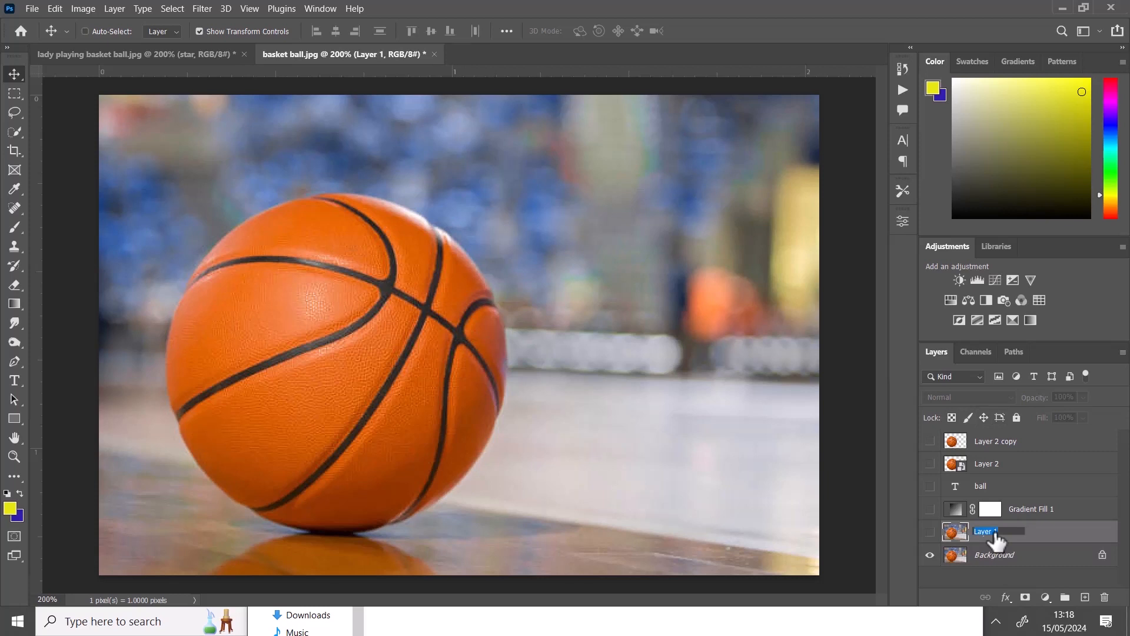
pyautogui.write('today')
pyautogui.press('BackSpace')
pyautogui.press('BackSpace')
pyautogui.press('BackSpace')
pyautogui.write('select')
pyautogui.press('Return')
# - Unlock the Background layer to make it a regular layer, and undo the conversion
pyautogui.doubleClick(1005, 557)
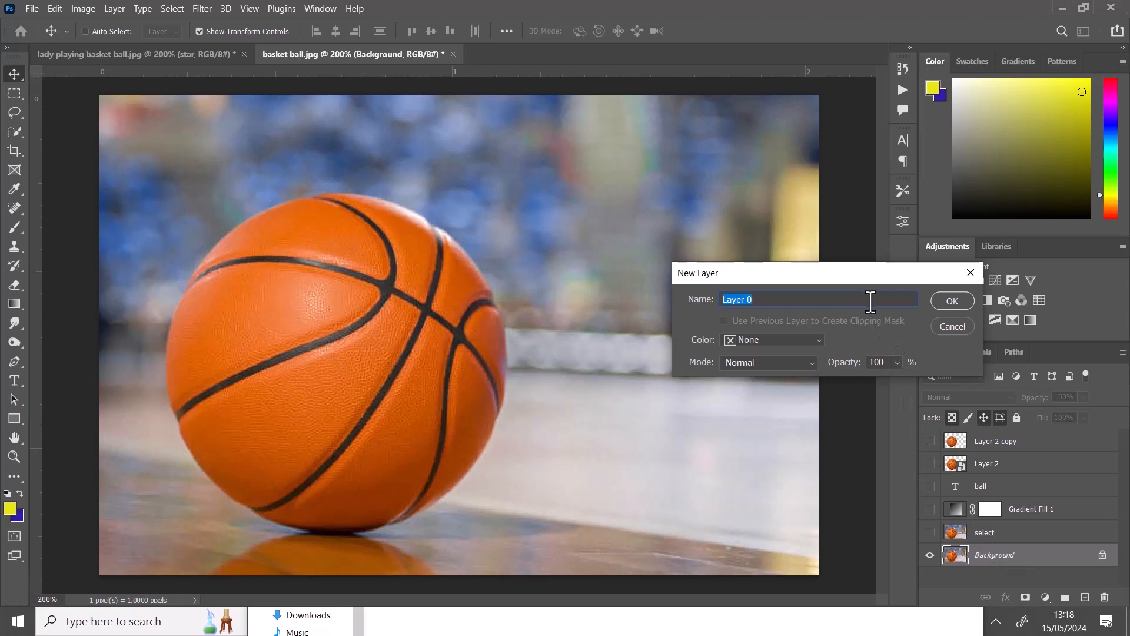
pyautogui.click(946, 330)
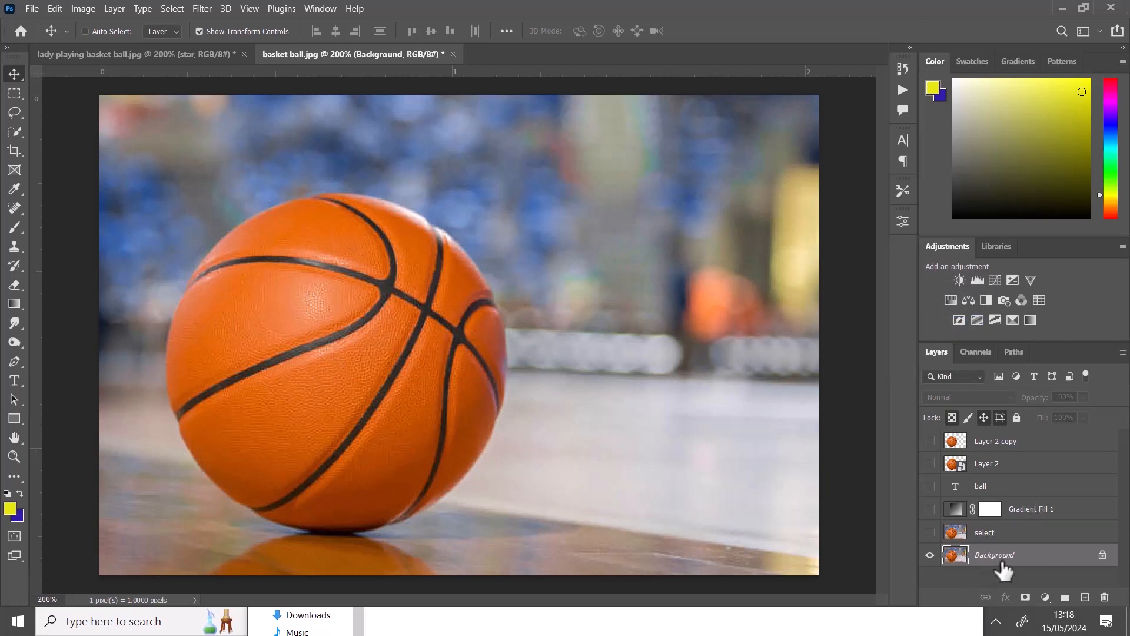
pyautogui.click(1102, 556)
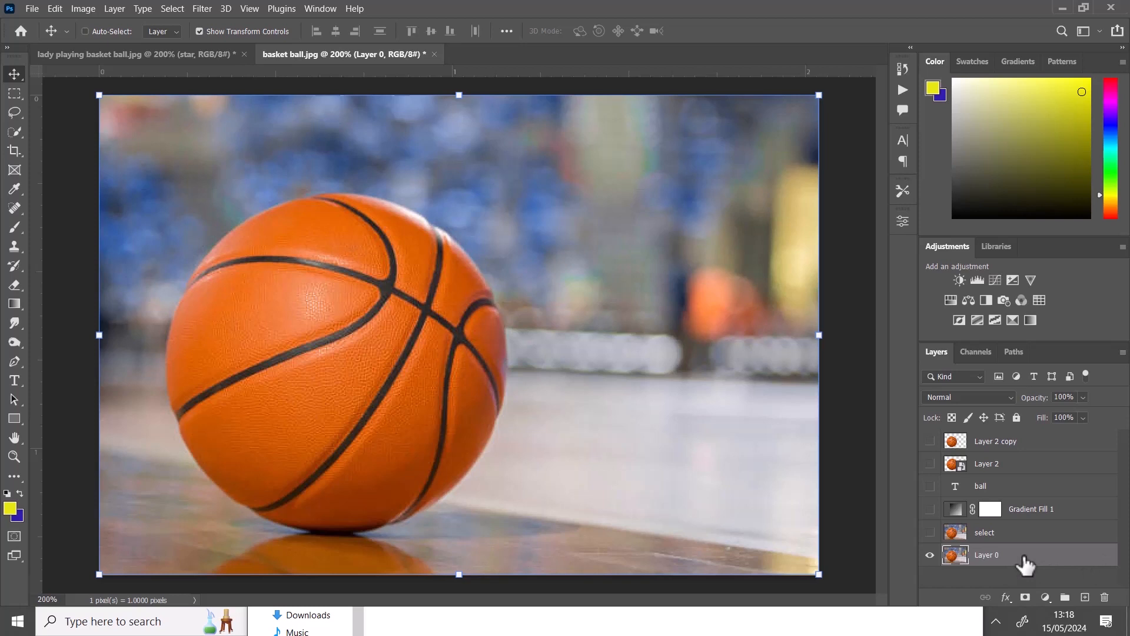
pyautogui.hotkey('ctrl', 'z')
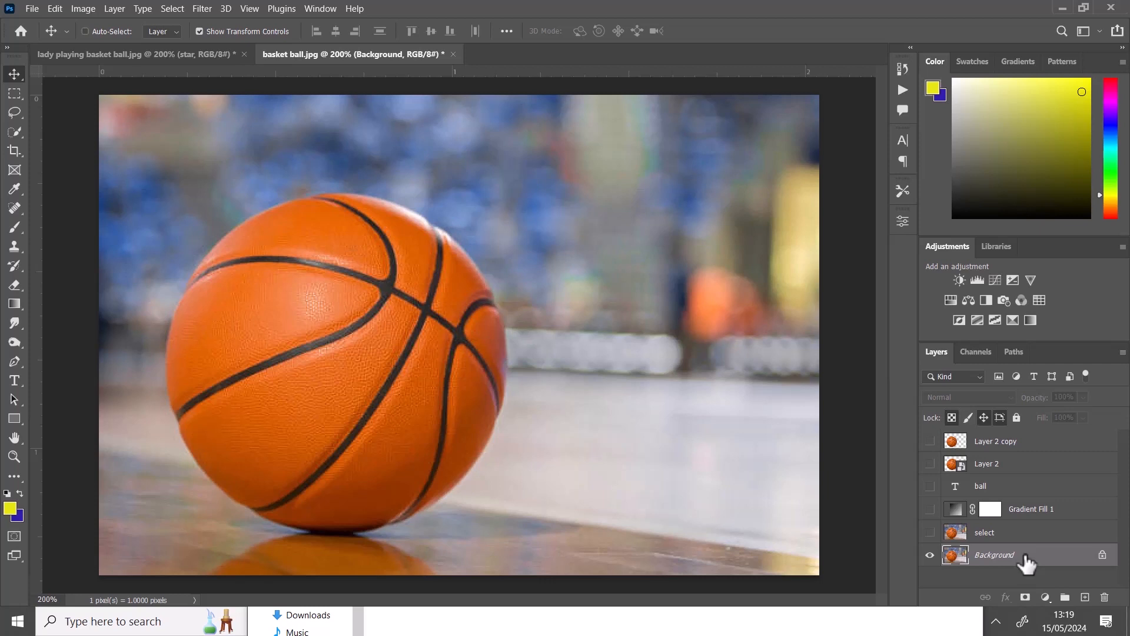
# - Try to swap the stacking order of the Background and select layers
pyautogui.moveTo(1025, 559); pyautogui.dragTo(1030, 522)
pyautogui.moveTo(1027, 537); pyautogui.dragTo(1101, 558)
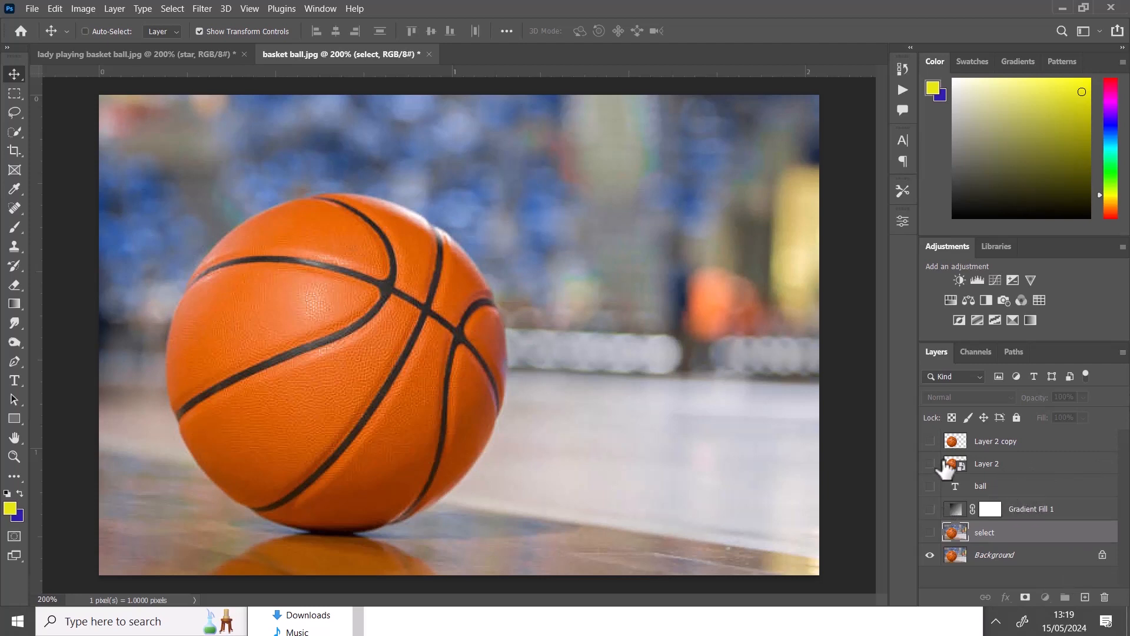
# - Show Gradient Fill 1 and Layer 2, and hide the Background layer
pyautogui.click(930, 509)
pyautogui.click(931, 555)
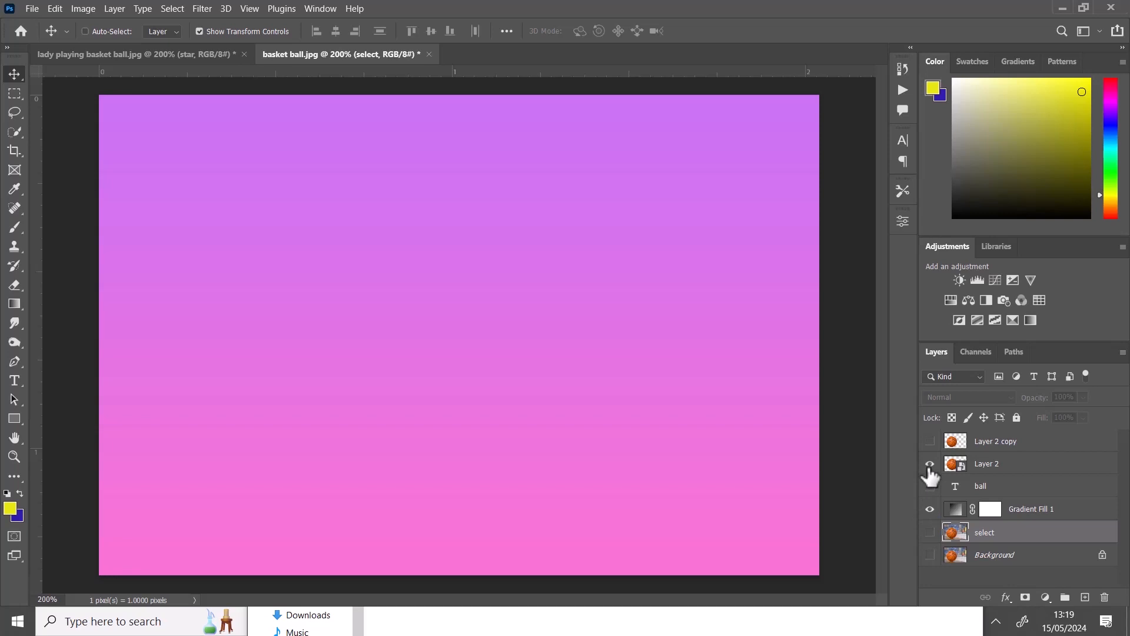
pyautogui.click(930, 463)
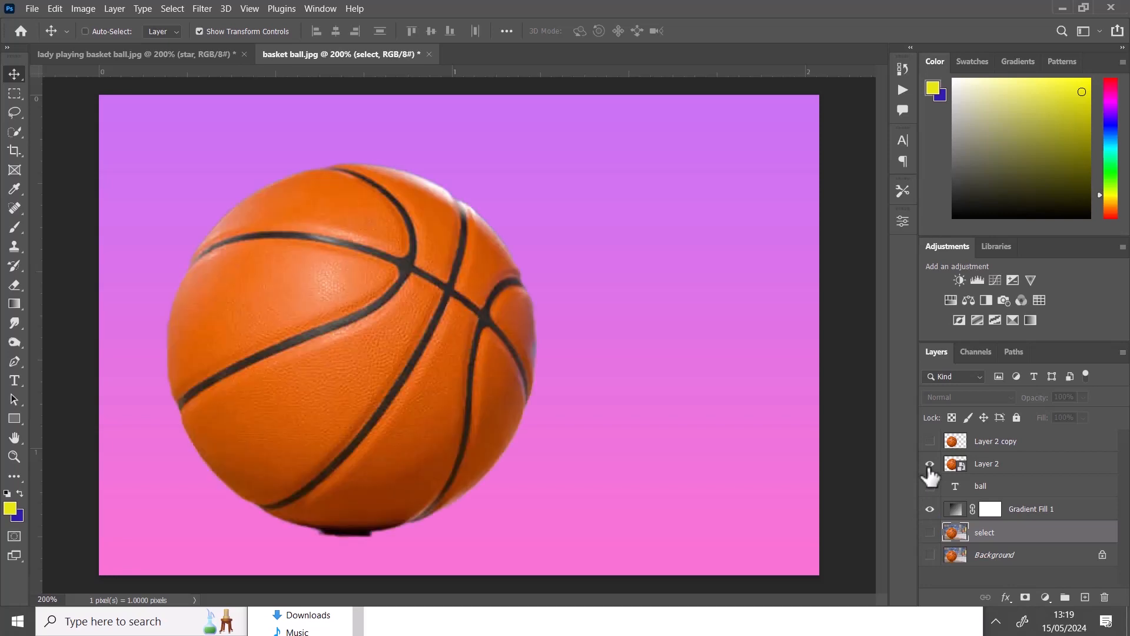
# - Unlock the Background layer into a regular layer and convert Gradient Fill 1 into the new background
pyautogui.click(1065, 511)
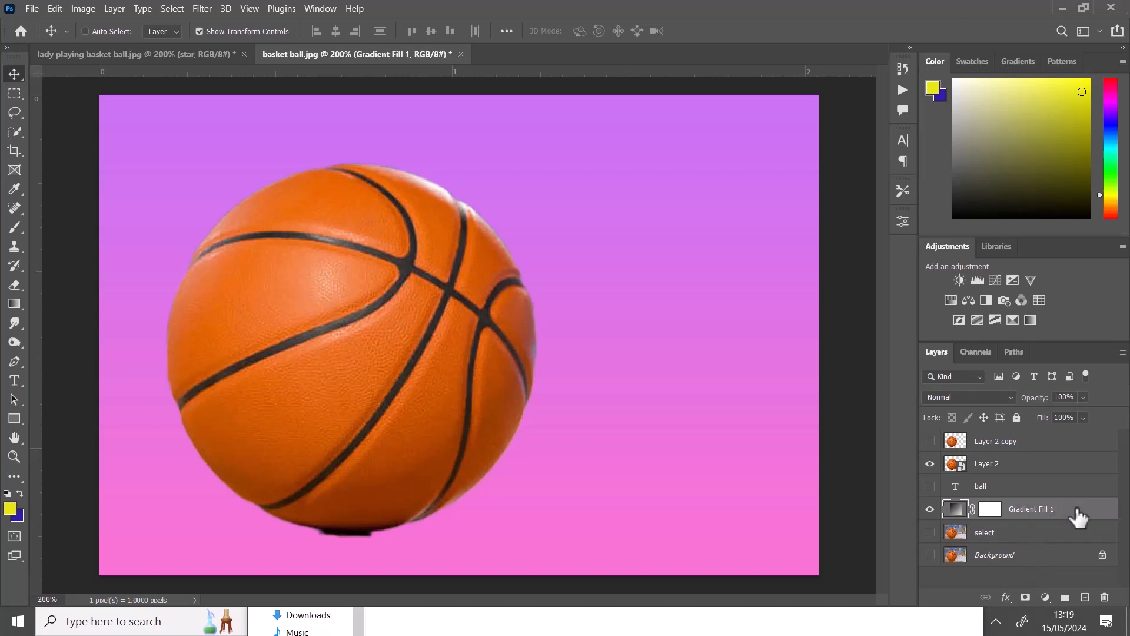
pyautogui.click(1103, 555)
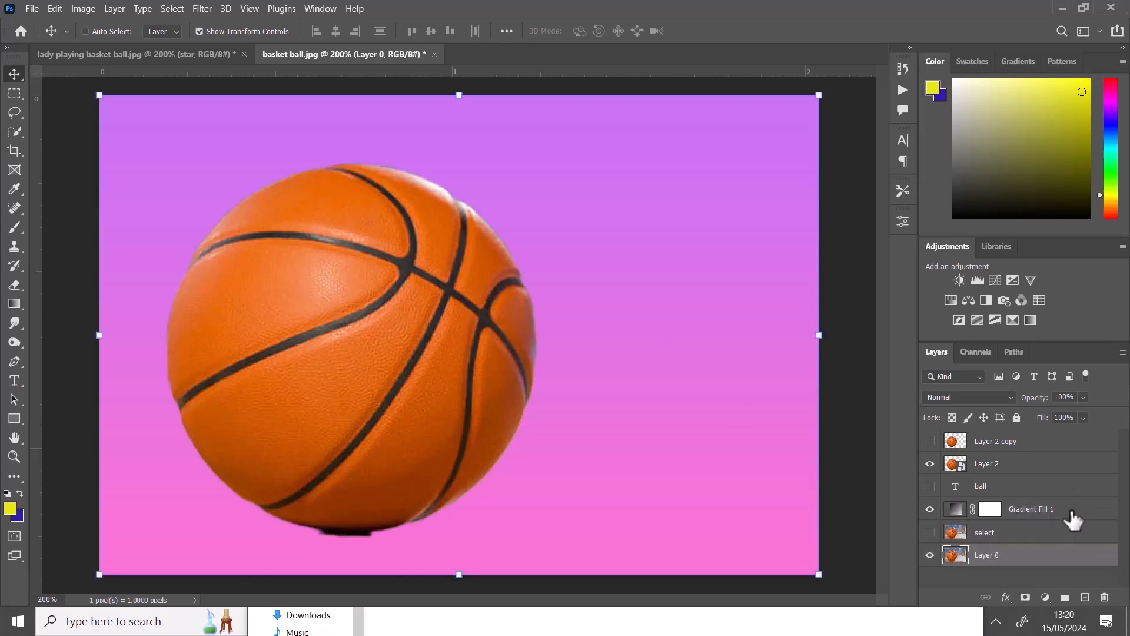
pyautogui.click(1072, 513)
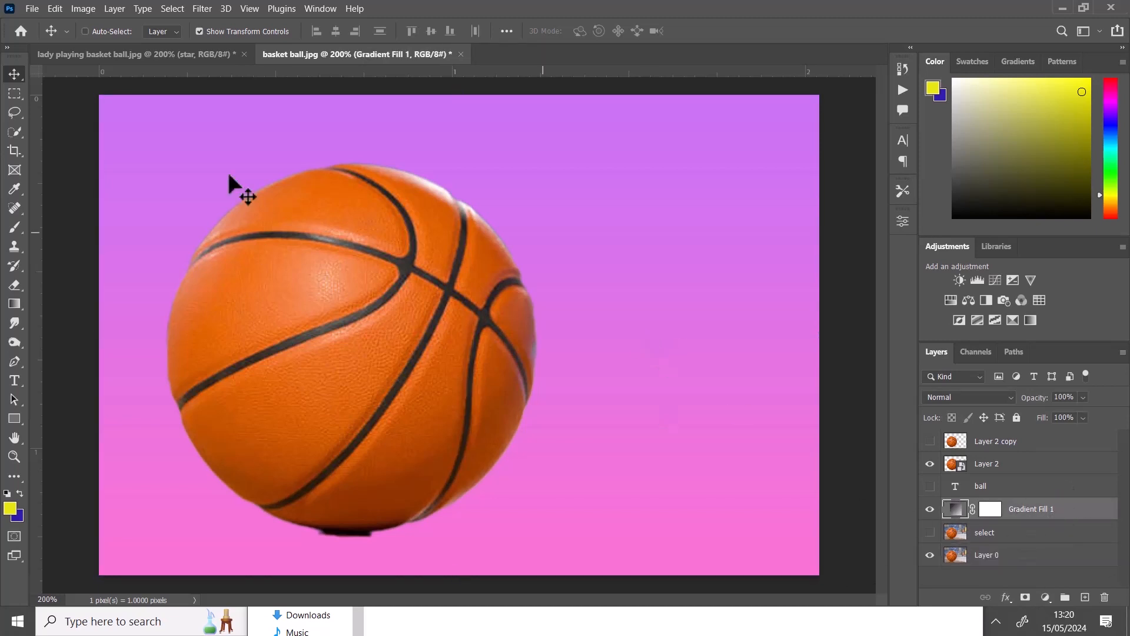
pyautogui.click(58, 7)
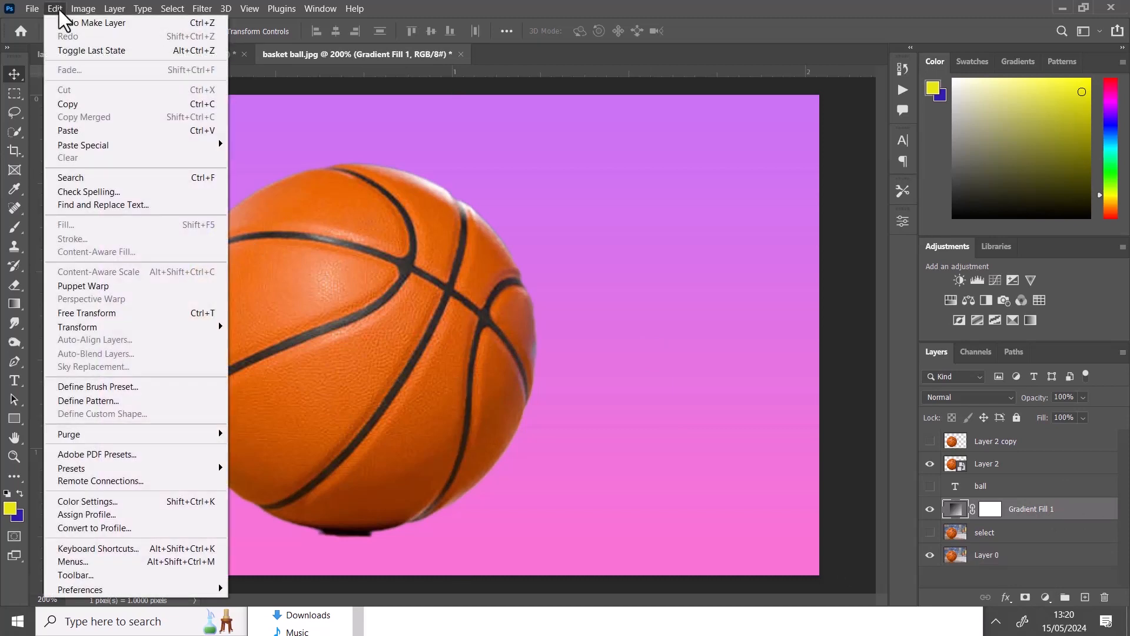
pyautogui.moveTo(83, 10)
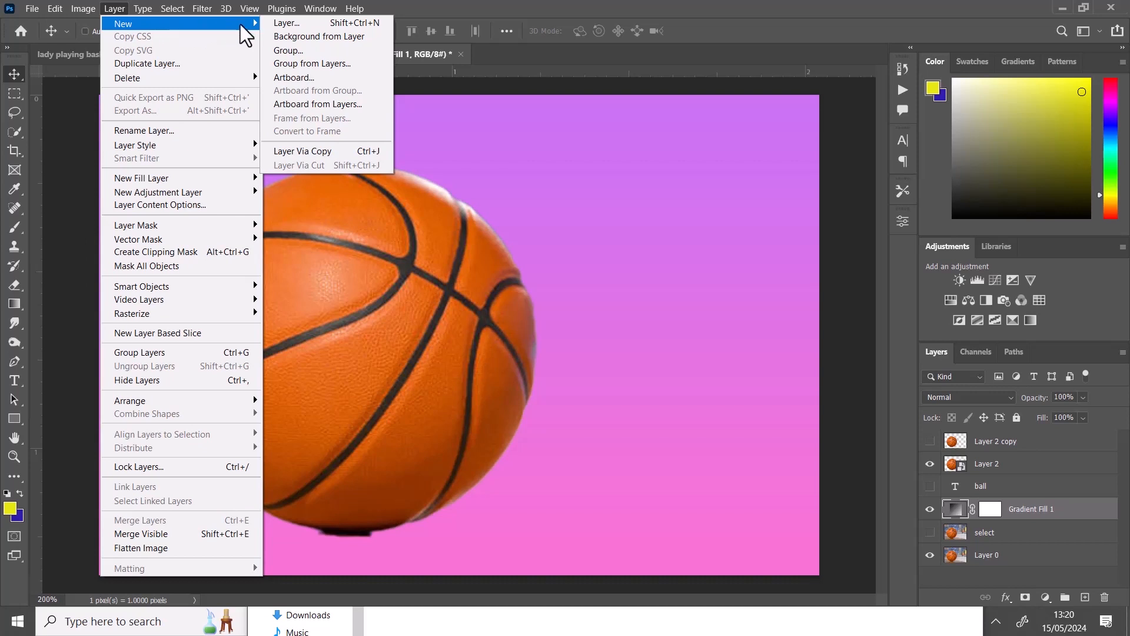
pyautogui.click(297, 37)
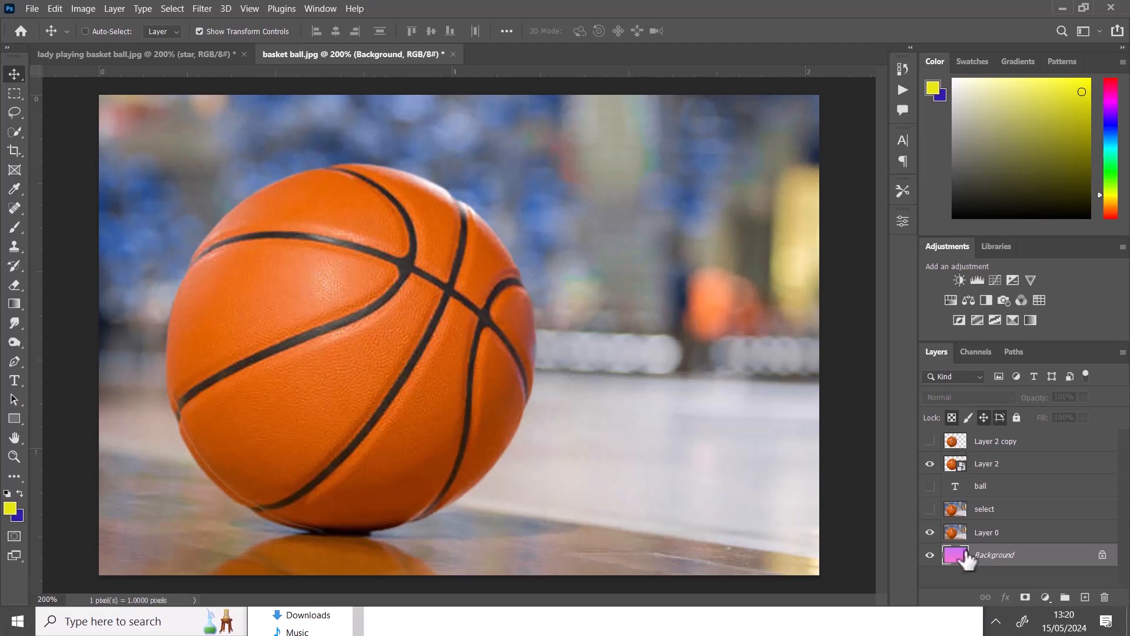
# - Hide Layer 0, check Layer 2 copy by showing and hiding it, and show the ball text layer
pyautogui.click(930, 532)
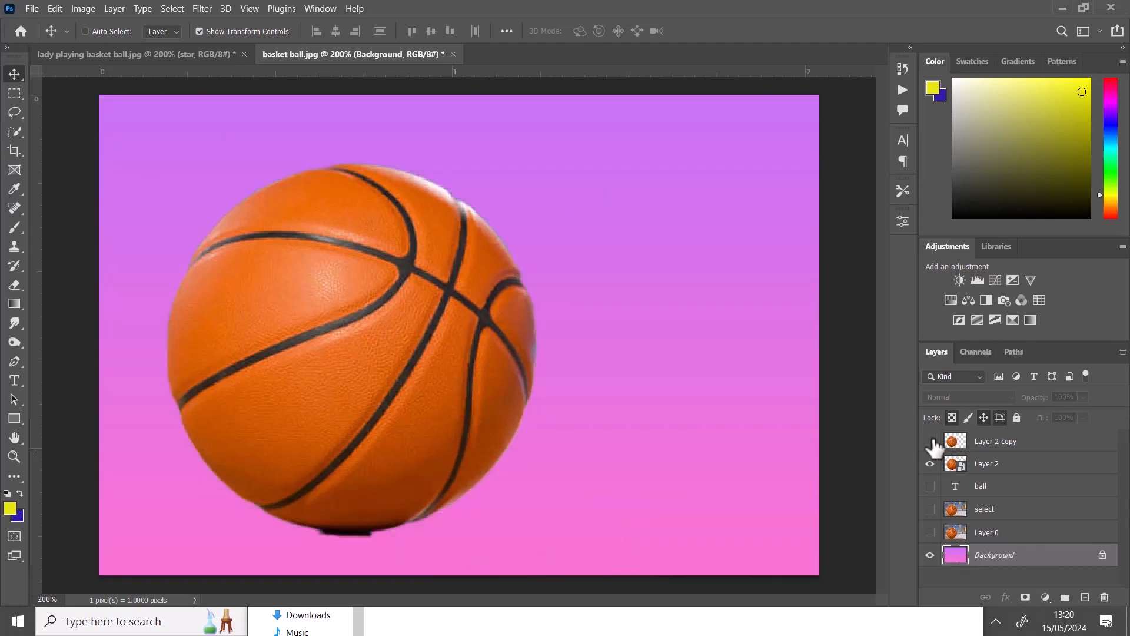
pyautogui.click(931, 442)
pyautogui.click(931, 442)
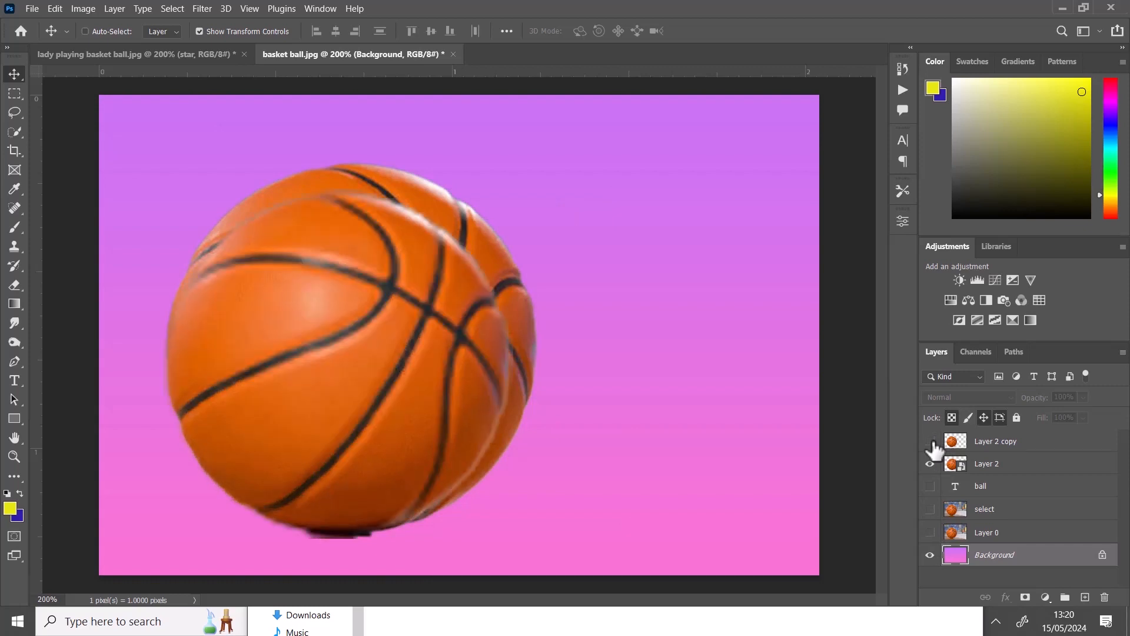
pyautogui.click(930, 486)
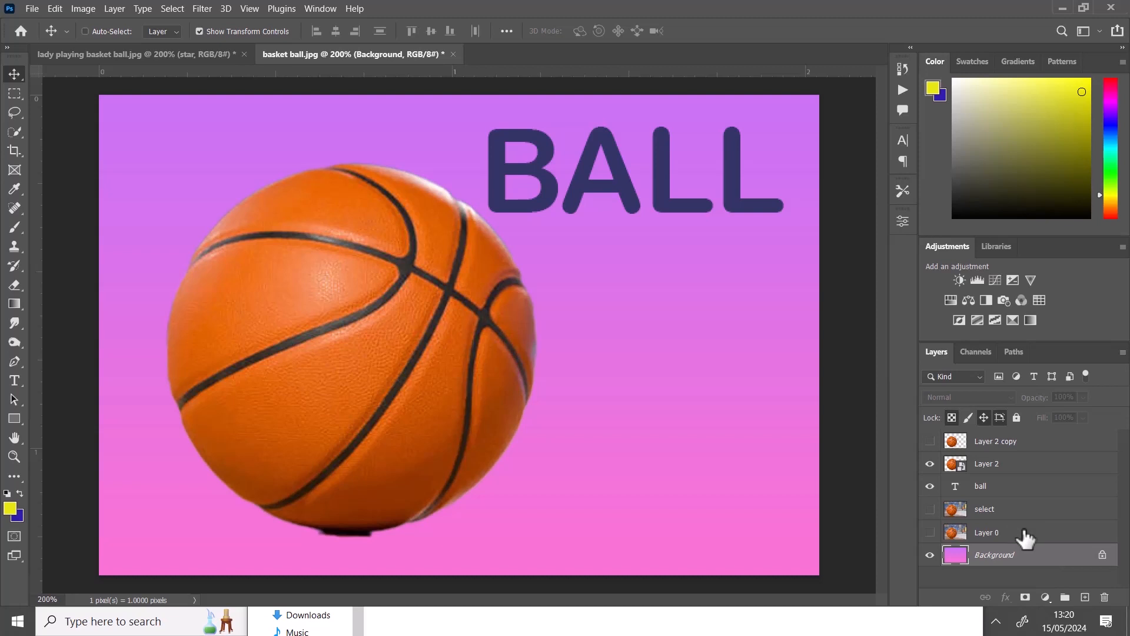
# - Show the select layer and Layer 0, and delete both layers
pyautogui.click(930, 509)
pyautogui.click(929, 537)
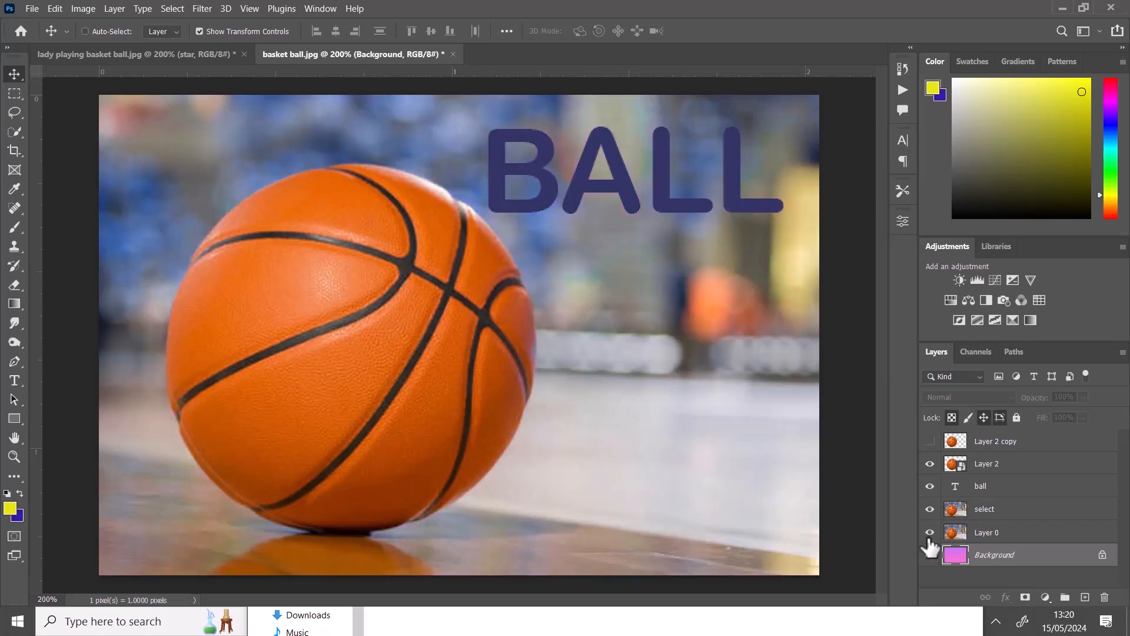
pyautogui.click(929, 537)
pyautogui.click(930, 533)
pyautogui.click(1045, 540)
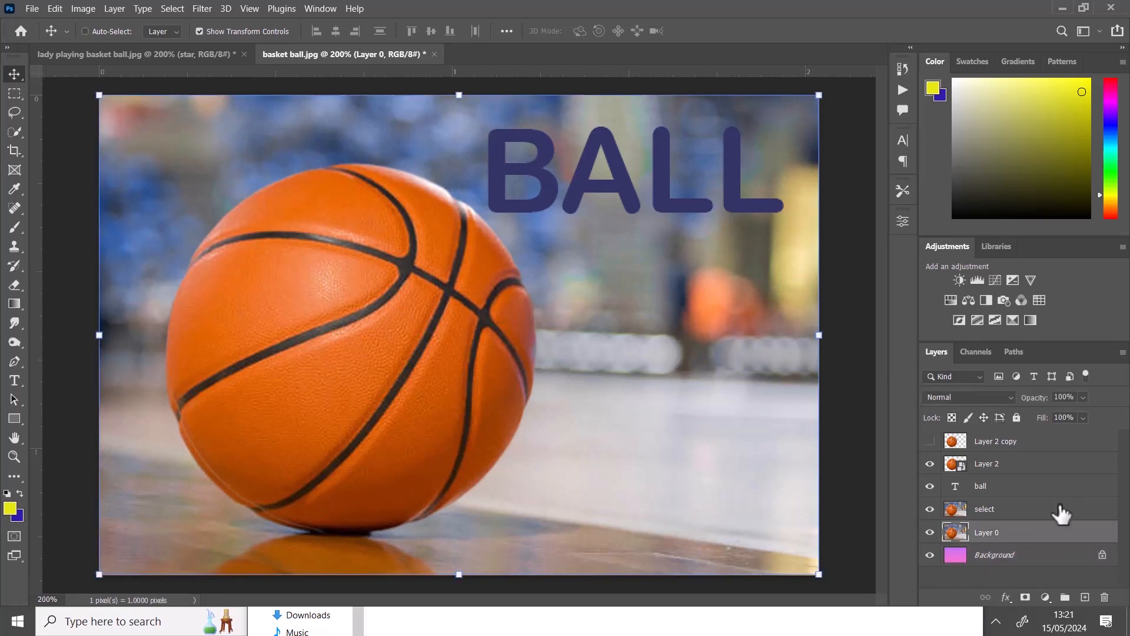
pyautogui.keyDown('shift'); pyautogui.click(1061, 512); pyautogui.keyUp('shift')
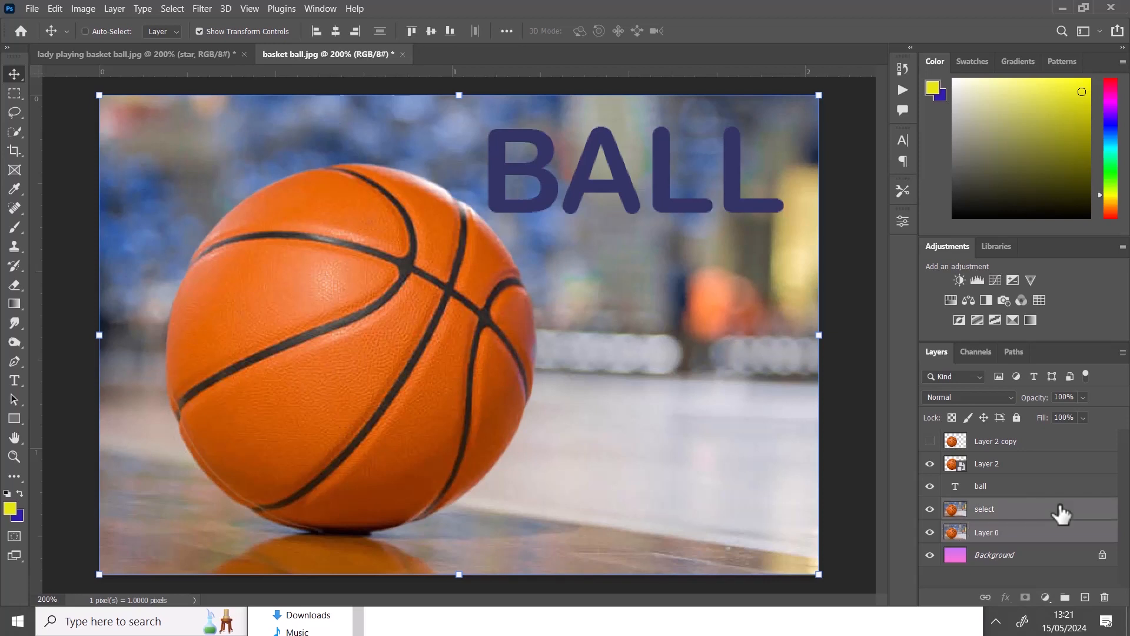
pyautogui.moveTo(1061, 513); pyautogui.dragTo(1106, 599)
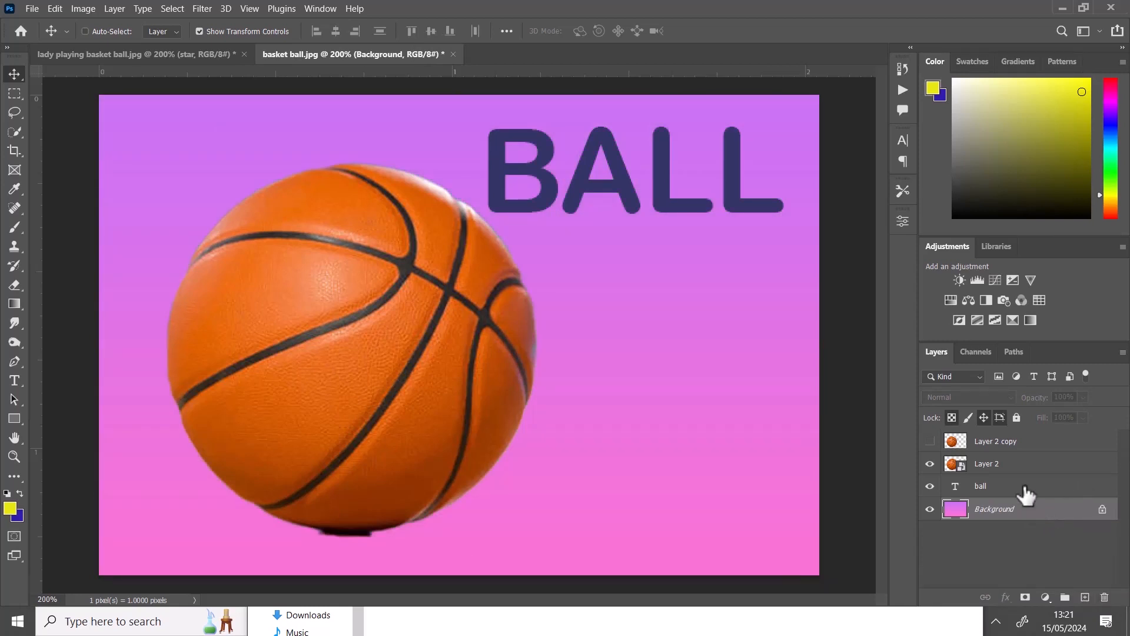
# - Try to move the ball text layer below the Background layer
pyautogui.moveTo(1027, 491)
pyautogui.mouseDown()
pyautogui.moveTo(1011, 485)
pyautogui.moveTo(1018, 530)
pyautogui.moveTo(1025, 512)
pyautogui.mouseUp()
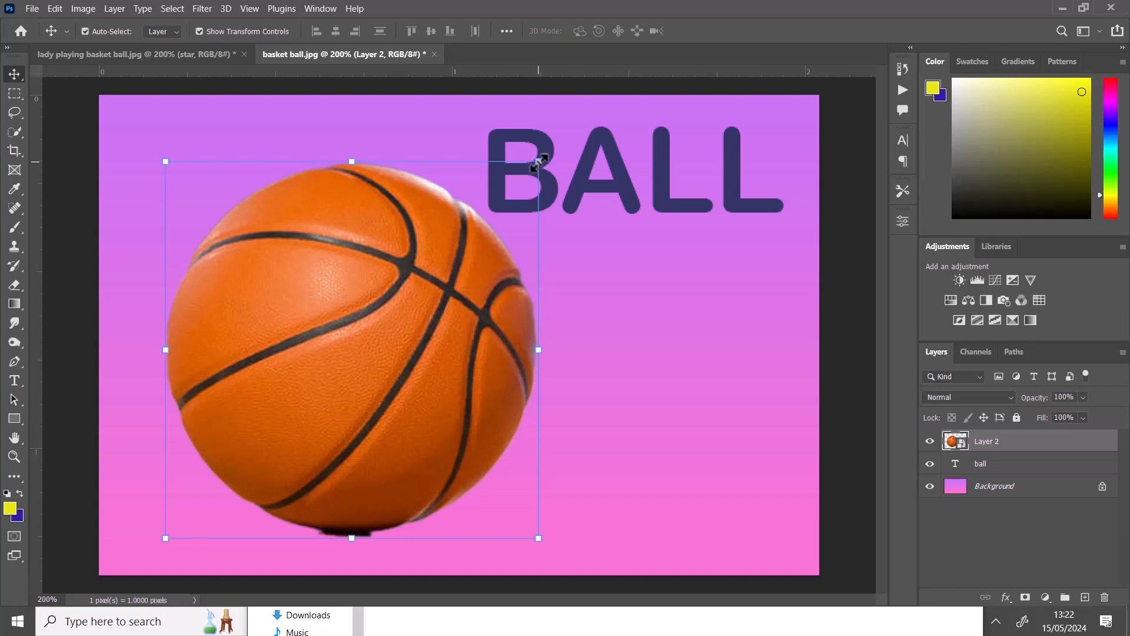
# - Scale the basketball smart object on Layer 2 proportionally to about 106.35% and apply the transform
pyautogui.click(538, 162)
pyautogui.moveTo(538, 162); pyautogui.dragTo(583, 195)
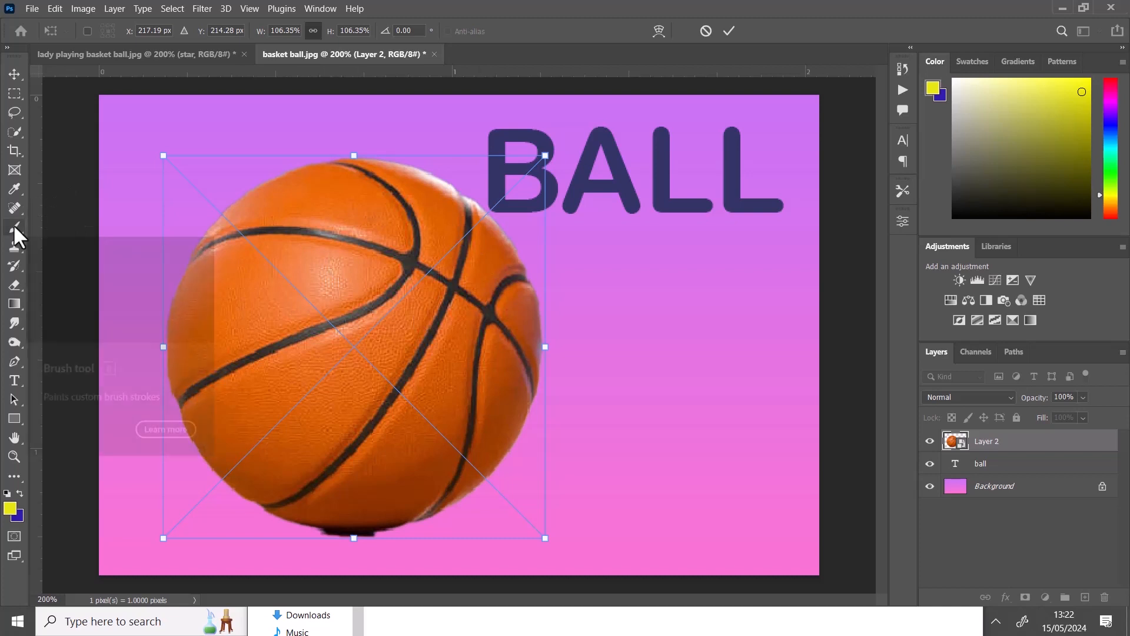
pyautogui.click(12, 284)
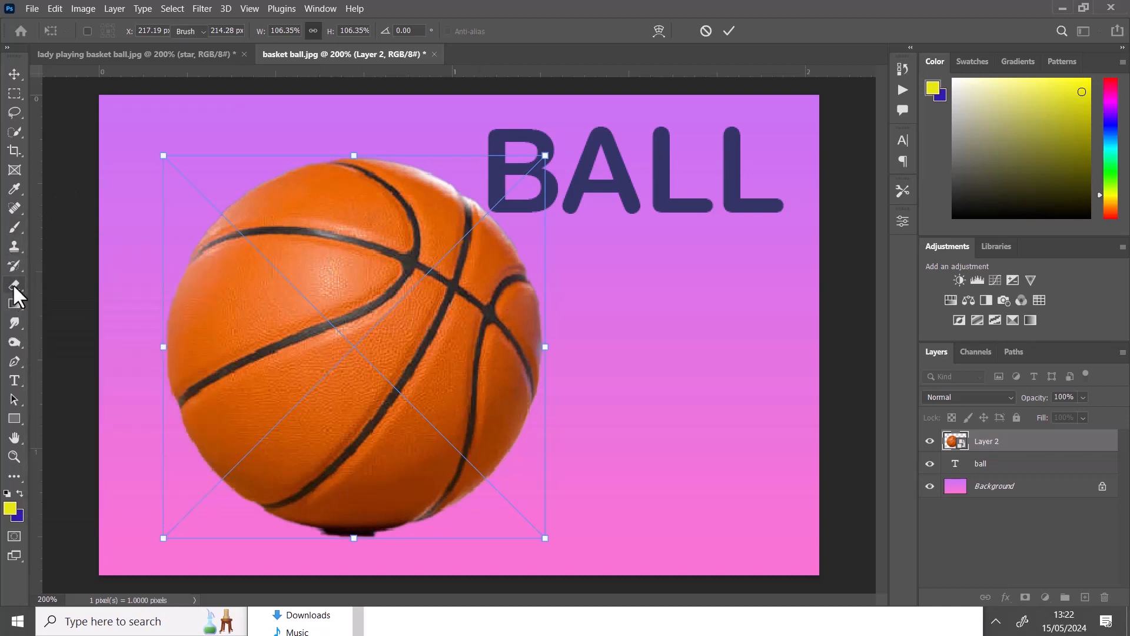
# - Open the contents of the Layer 2 smart object and partially erase the left side of the basketball with the Eraser
pyautogui.click(13, 284)
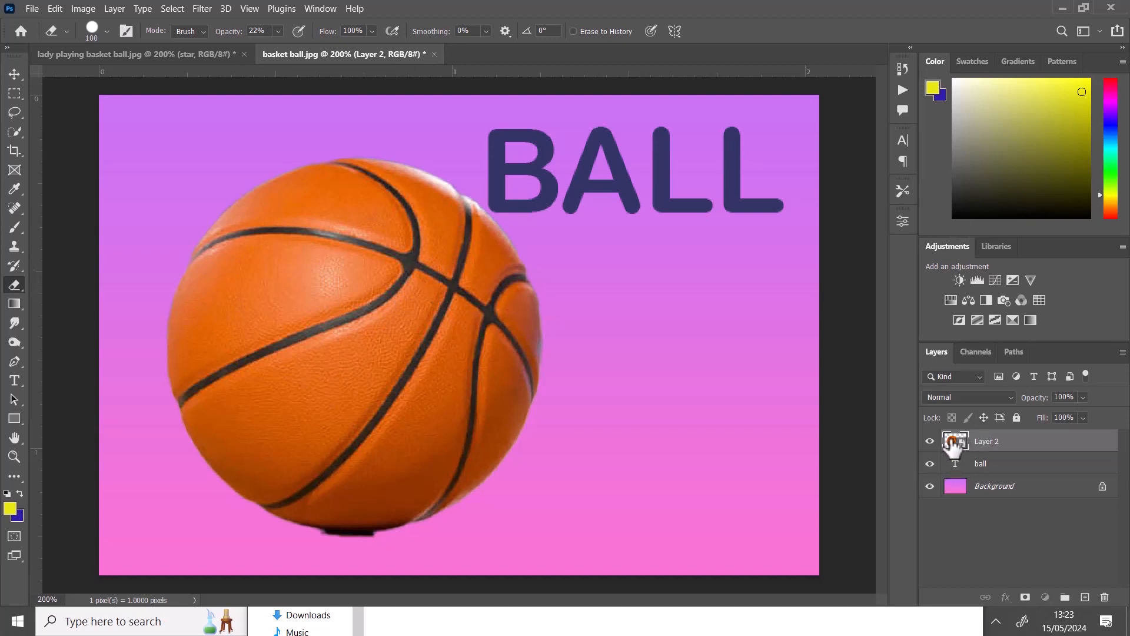
pyautogui.doubleClick(952, 446)
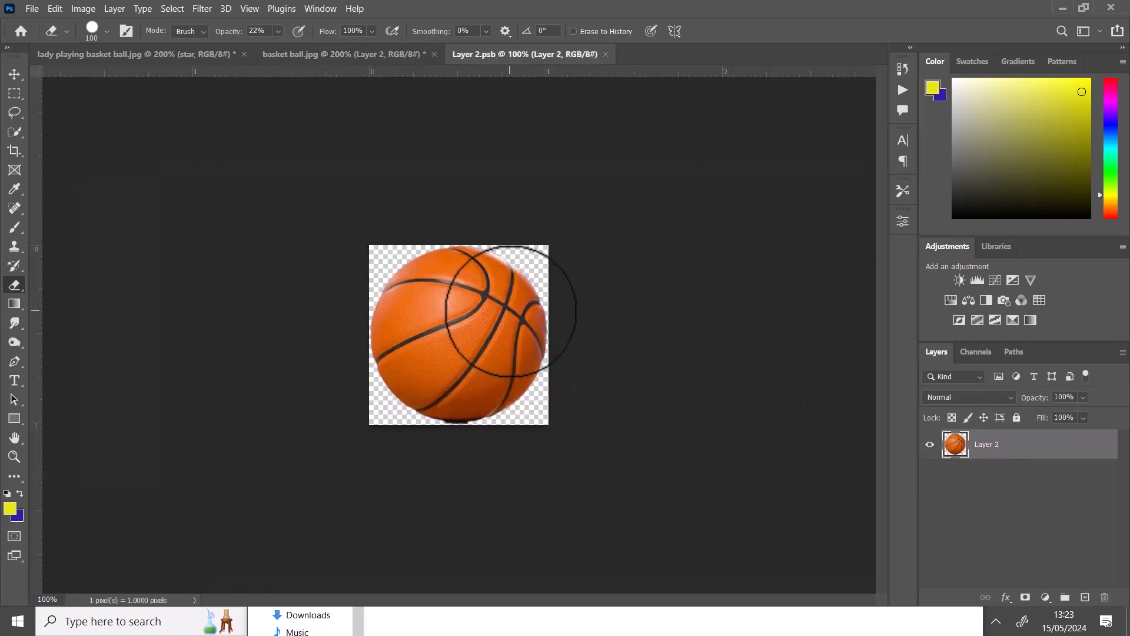
pyautogui.hotkey('ctrl', '+')
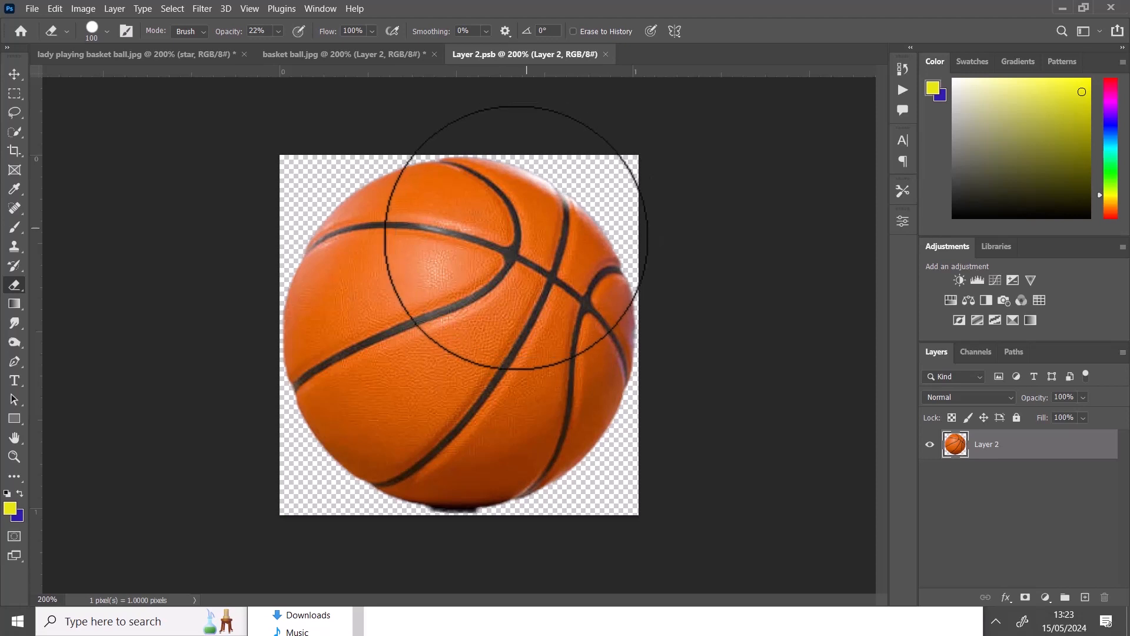
pyautogui.moveTo(337, 243)
pyautogui.mouseDown()
pyautogui.moveTo(353, 197)
pyautogui.moveTo(316, 308)
pyautogui.moveTo(363, 232)
pyautogui.moveTo(346, 270)
pyautogui.moveTo(341, 239)
pyautogui.moveTo(358, 264)
pyautogui.moveTo(352, 365)
pyautogui.moveTo(328, 361)
pyautogui.moveTo(321, 403)
pyautogui.moveTo(335, 353)
pyautogui.moveTo(292, 503)
pyautogui.moveTo(313, 384)
pyautogui.moveTo(394, 214)
pyautogui.moveTo(353, 328)
pyautogui.moveTo(408, 156)
pyautogui.moveTo(343, 341)
pyautogui.moveTo(361, 263)
pyautogui.moveTo(323, 408)
pyautogui.moveTo(345, 355)
pyautogui.mouseUp()
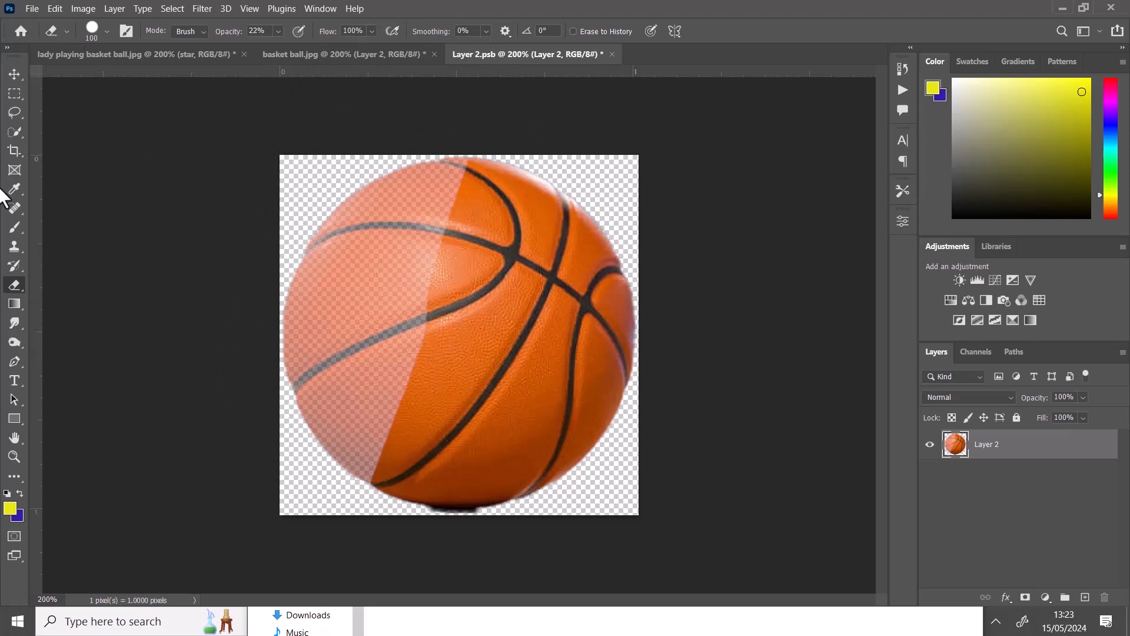
# - Paint yellow over the partially erased left side of the basketball with the Brush tool
pyautogui.click(15, 225)
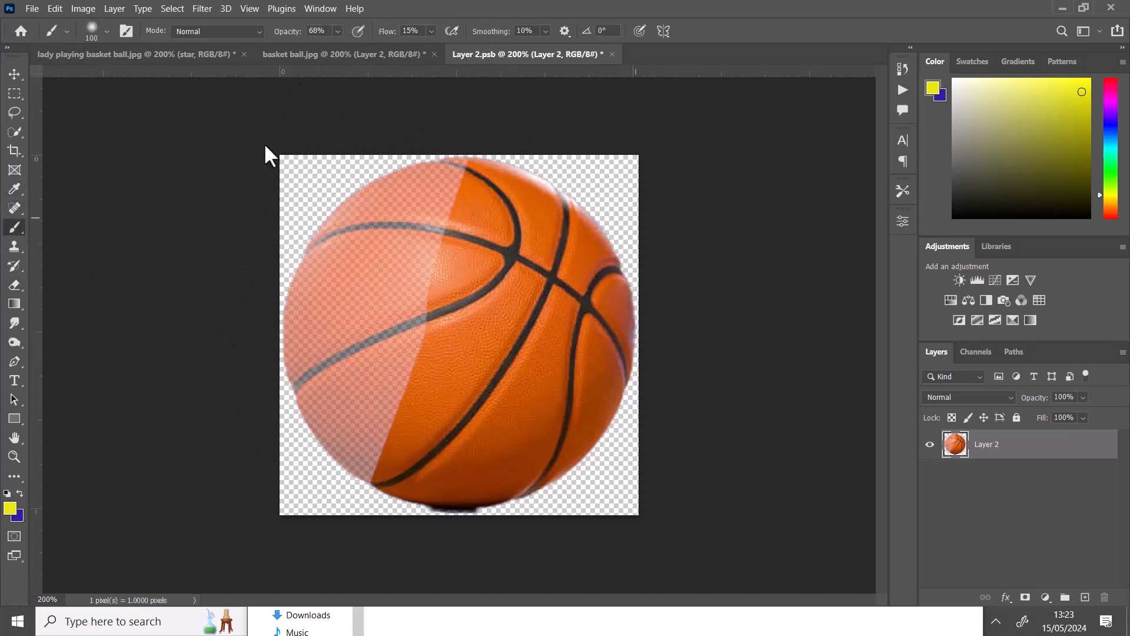
pyautogui.moveTo(308, 338)
pyautogui.mouseDown()
pyautogui.moveTo(385, 202)
pyautogui.moveTo(298, 490)
pyautogui.moveTo(400, 166)
pyautogui.moveTo(379, 286)
pyautogui.moveTo(413, 105)
pyautogui.moveTo(389, 294)
pyautogui.moveTo(389, 126)
pyautogui.moveTo(380, 245)
pyautogui.moveTo(289, 538)
pyautogui.moveTo(343, 335)
pyautogui.mouseUp()
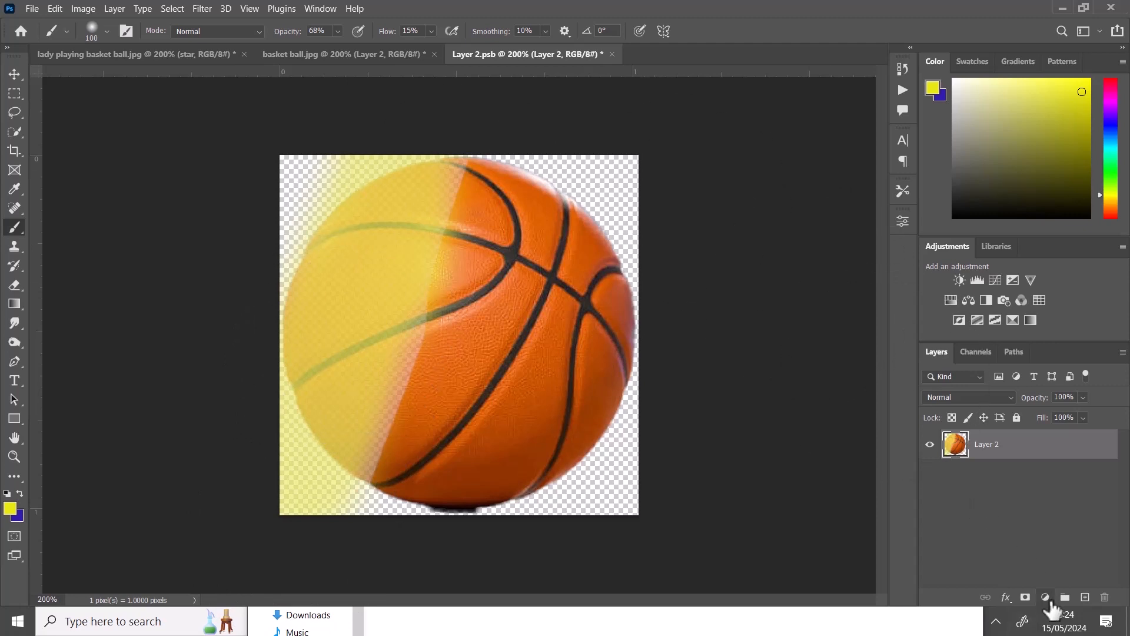
# - Add a solid color fill layer in ffff00, move it below Layer 2, and select Layer 2
pyautogui.click(1046, 598)
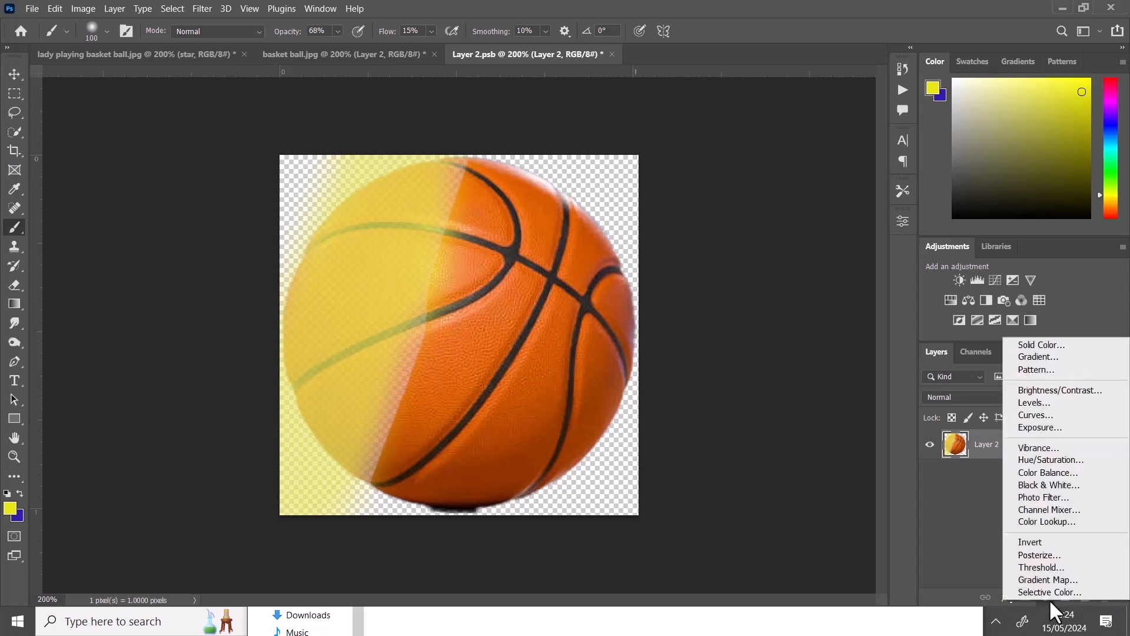
pyautogui.click(1033, 342)
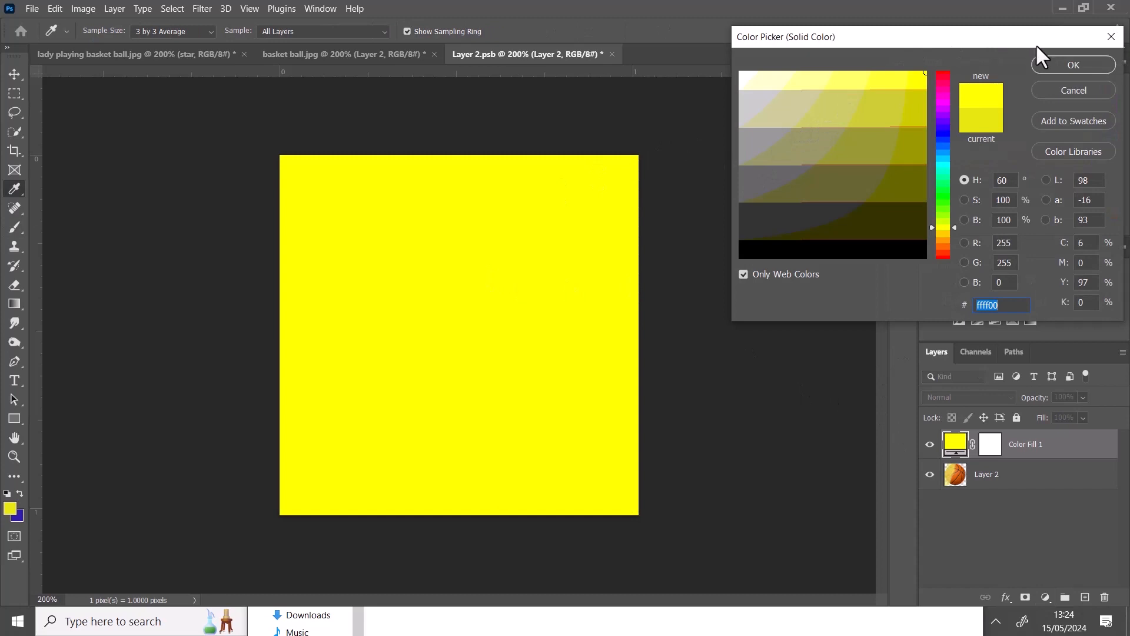
pyautogui.click(1048, 60)
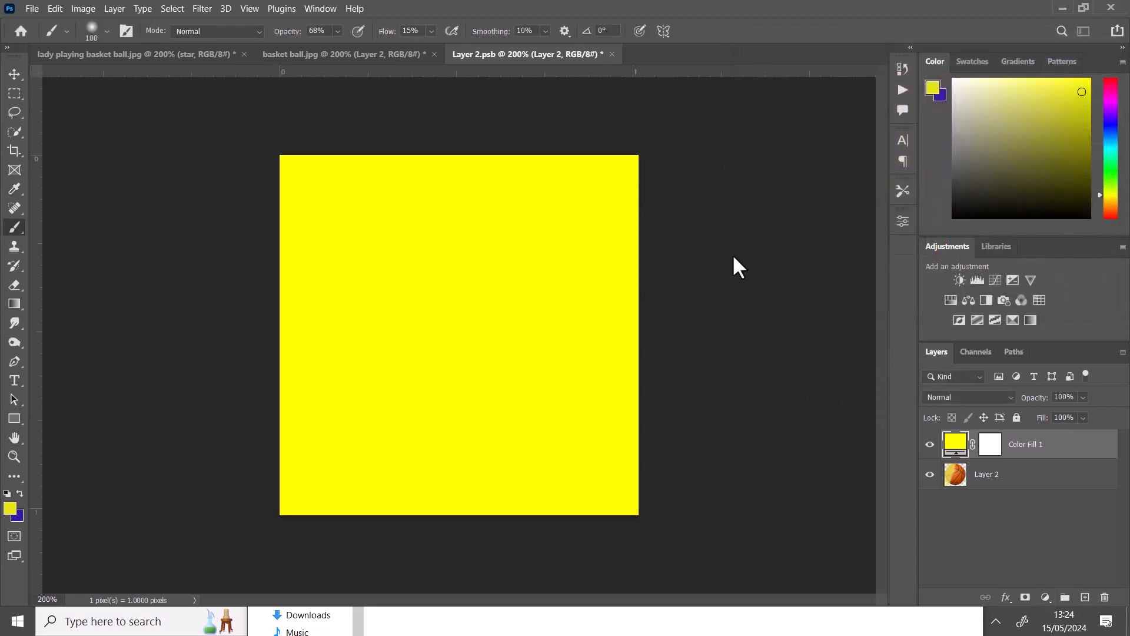
pyautogui.click(1012, 447)
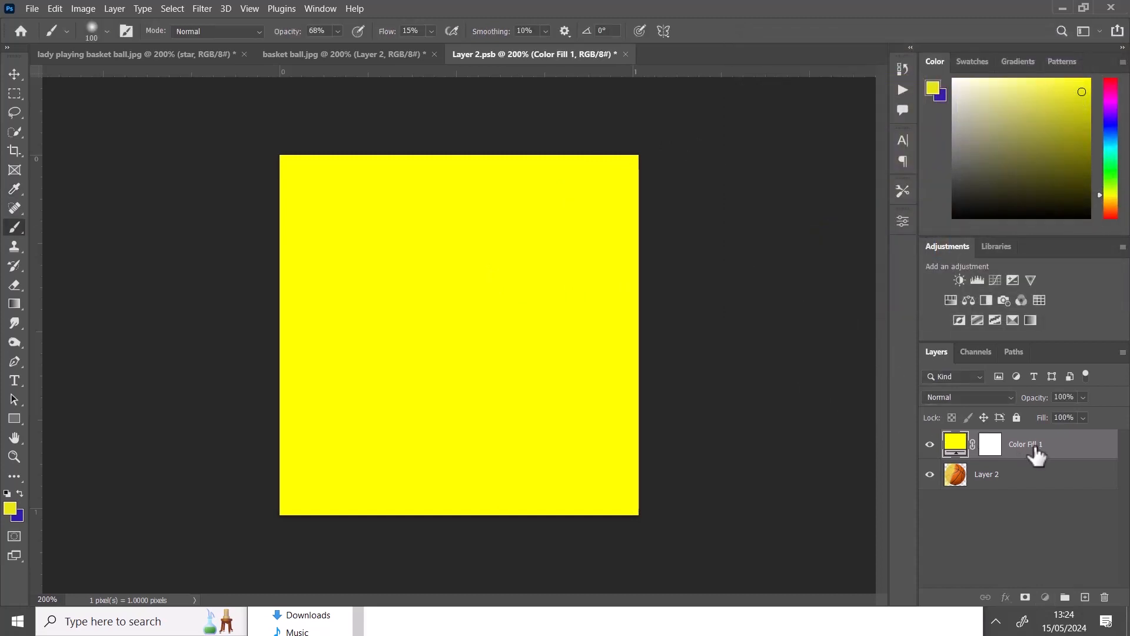
pyautogui.moveTo(1036, 455); pyautogui.dragTo(1029, 490)
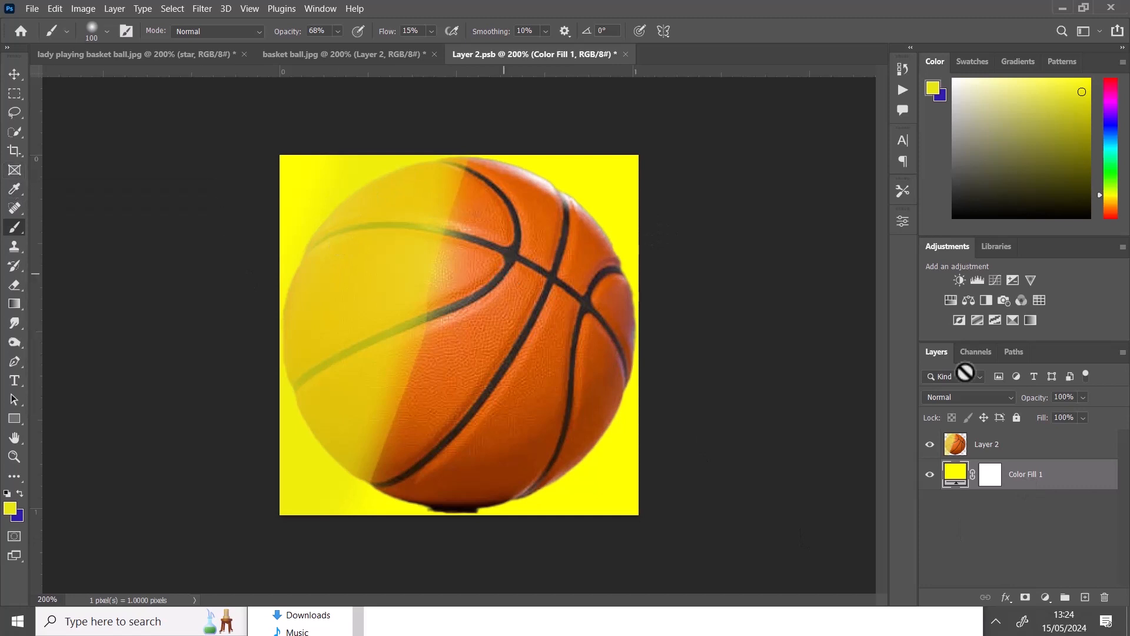
pyautogui.click(1045, 452)
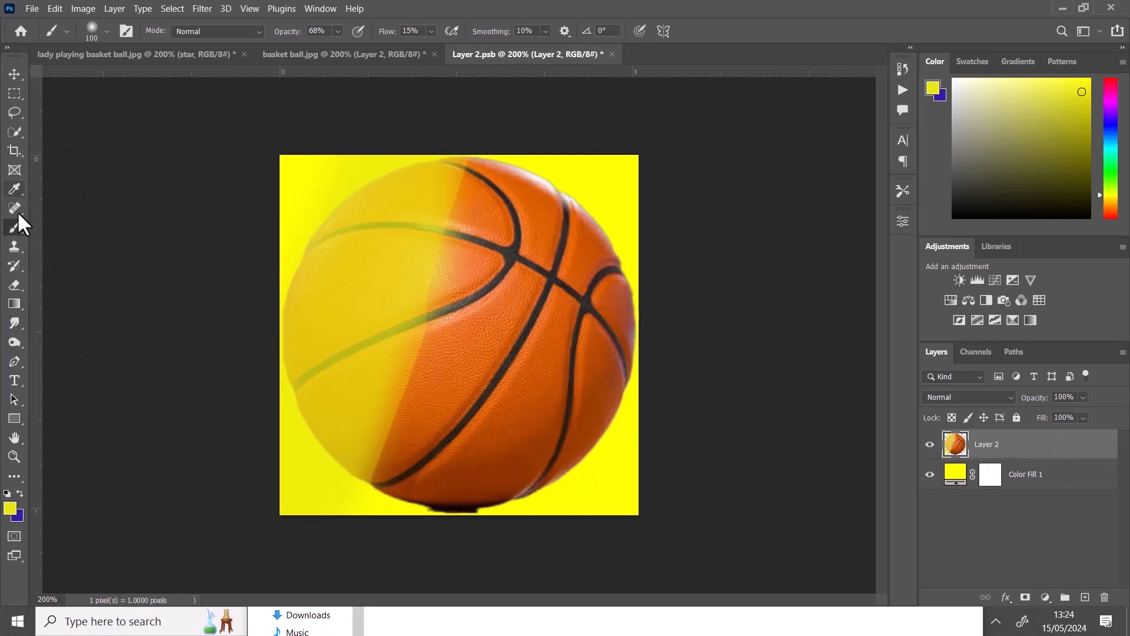
# - Erase more of the basketball's left and upper areas on Layer 2 with the 22% opacity Eraser, swapping foreground and background colors between strokes
pyautogui.click(14, 285)
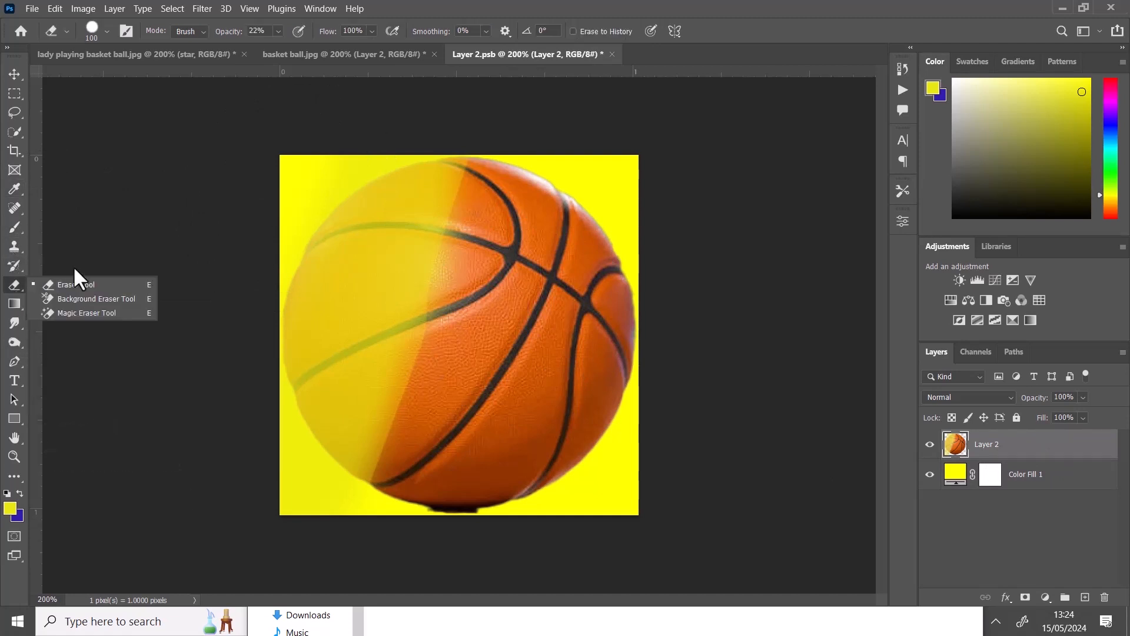
pyautogui.click(76, 283)
pyautogui.moveTo(413, 188)
pyautogui.mouseDown()
pyautogui.moveTo(358, 329)
pyautogui.moveTo(364, 295)
pyautogui.moveTo(361, 401)
pyautogui.moveTo(424, 160)
pyautogui.moveTo(342, 446)
pyautogui.moveTo(333, 405)
pyautogui.moveTo(354, 226)
pyautogui.moveTo(345, 219)
pyautogui.moveTo(314, 356)
pyautogui.moveTo(373, 132)
pyautogui.moveTo(326, 409)
pyautogui.moveTo(368, 131)
pyautogui.moveTo(346, 367)
pyautogui.moveTo(353, 333)
pyautogui.moveTo(363, 66)
pyautogui.moveTo(338, 321)
pyautogui.moveTo(282, 504)
pyautogui.mouseUp()
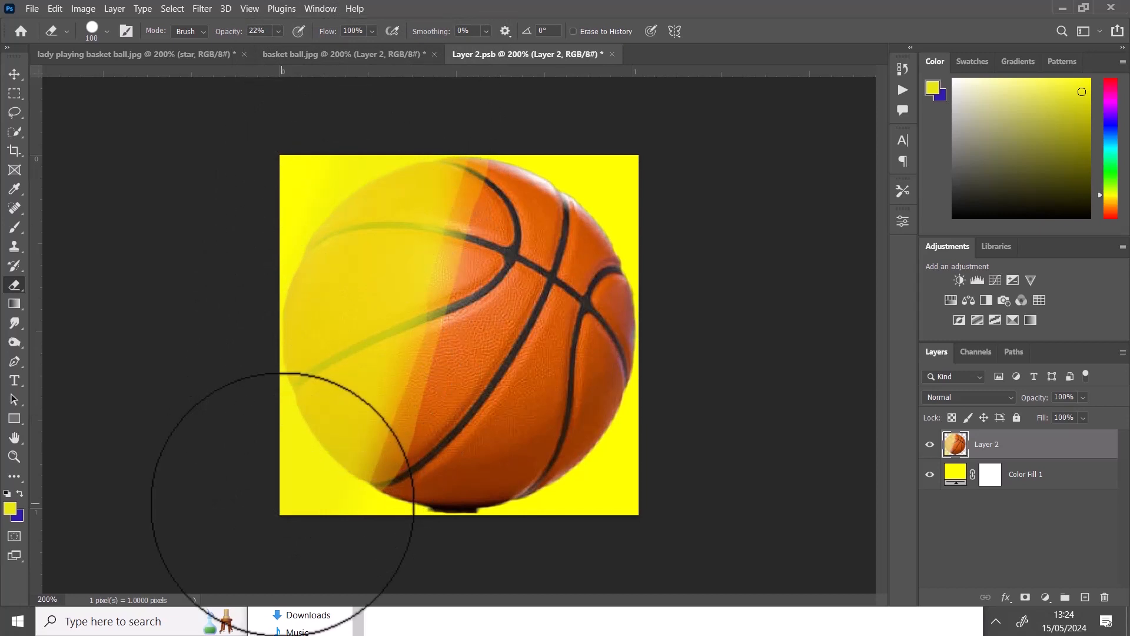
pyautogui.press('x')
pyautogui.moveTo(381, 252)
pyautogui.mouseDown()
pyautogui.moveTo(340, 352)
pyautogui.moveTo(398, 210)
pyautogui.moveTo(321, 437)
pyautogui.moveTo(361, 377)
pyautogui.moveTo(401, 235)
pyautogui.moveTo(359, 472)
pyautogui.moveTo(413, 160)
pyautogui.moveTo(370, 395)
pyautogui.moveTo(354, 340)
pyautogui.moveTo(377, 179)
pyautogui.moveTo(341, 360)
pyautogui.moveTo(342, 291)
pyautogui.moveTo(341, 316)
pyautogui.moveTo(555, 141)
pyautogui.moveTo(591, 133)
pyautogui.mouseUp()
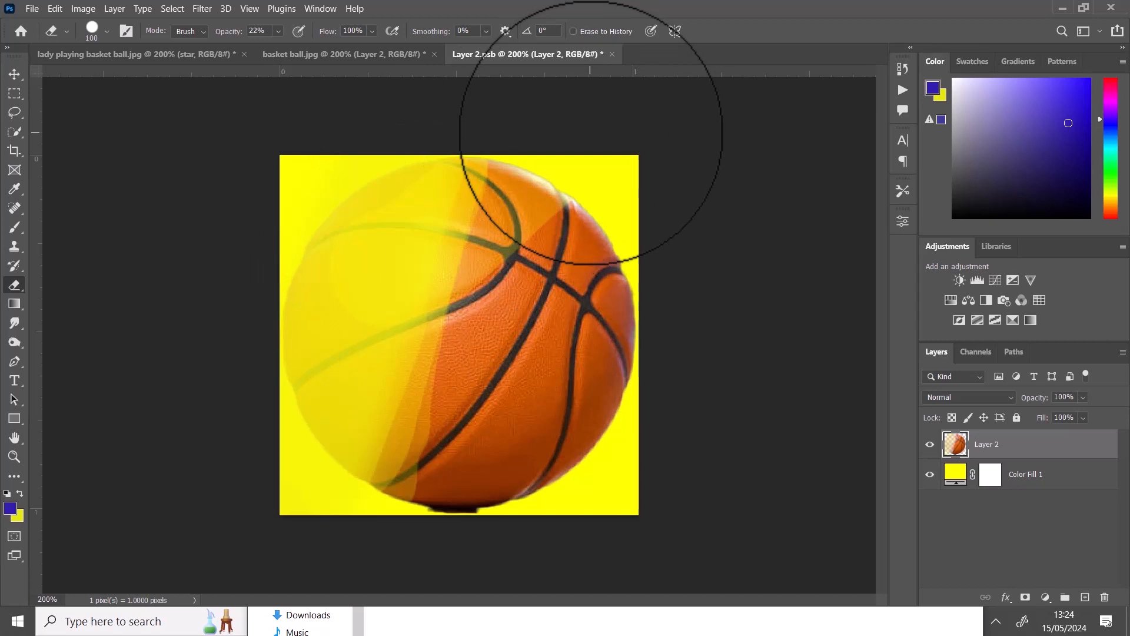
# - Switch to the lady playing basket ball.jpg document and make the star, All and Layer 2 layers visible
pyautogui.click(357, 52)
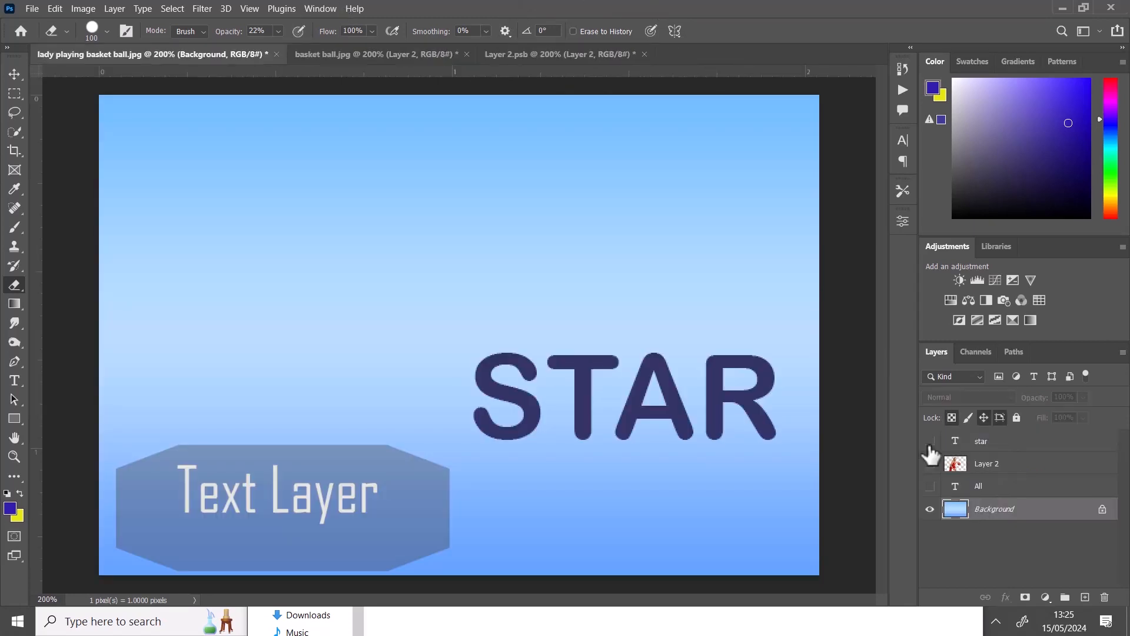
pyautogui.click(930, 444)
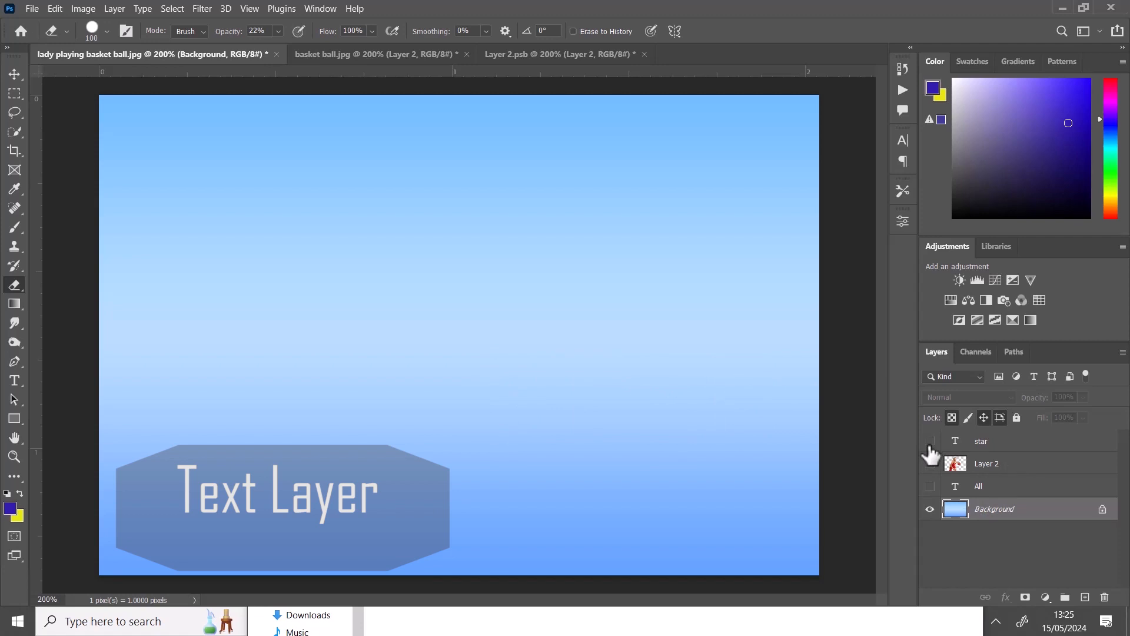
pyautogui.click(930, 442)
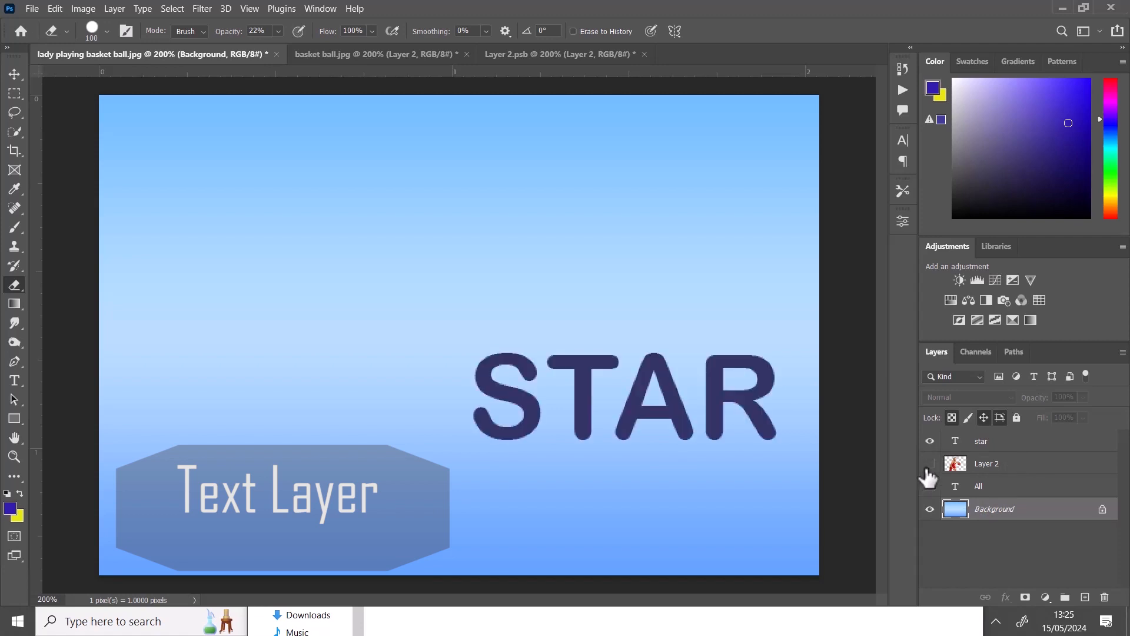
pyautogui.click(930, 486)
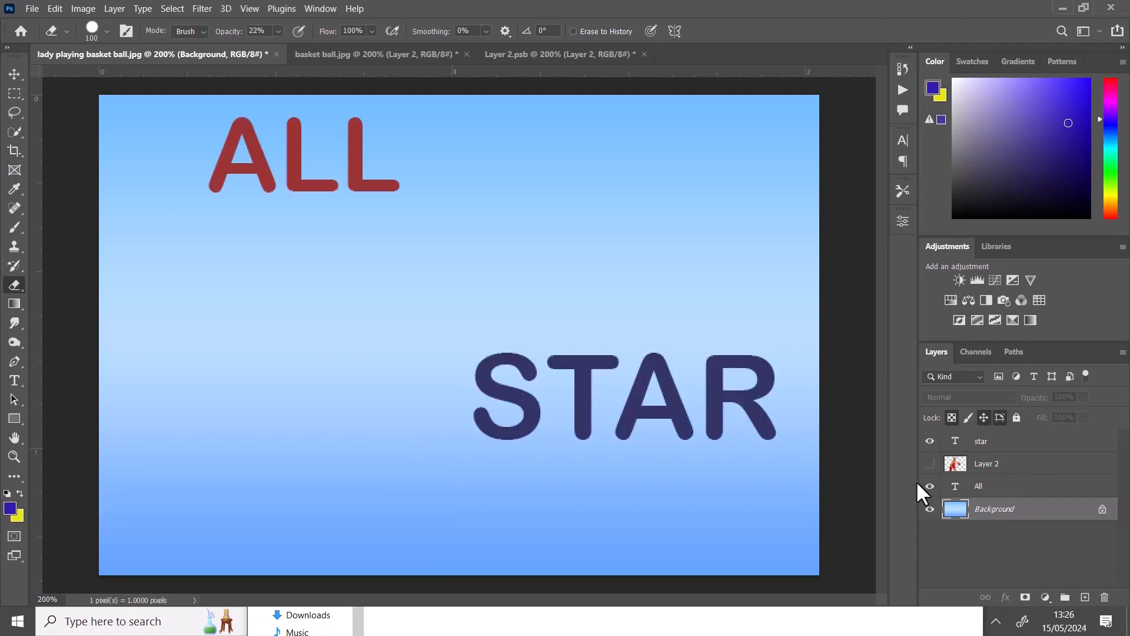
pyautogui.click(930, 464)
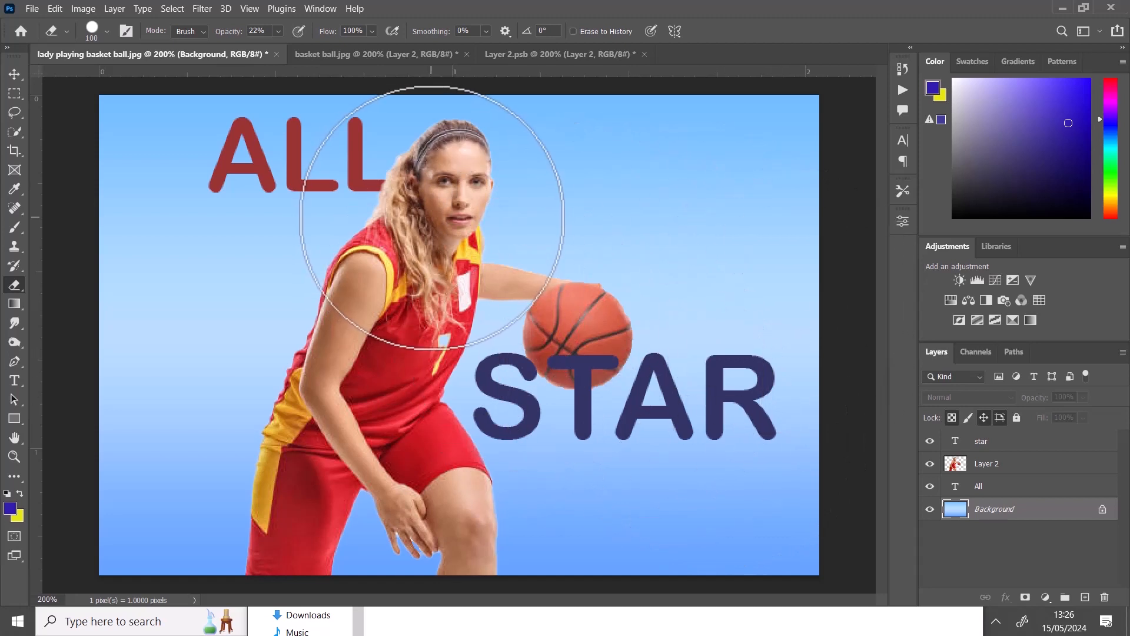
# - Move the ALL text with the Move tool down to the canvas's left edge, beside the player's hip
pyautogui.click(14, 74)
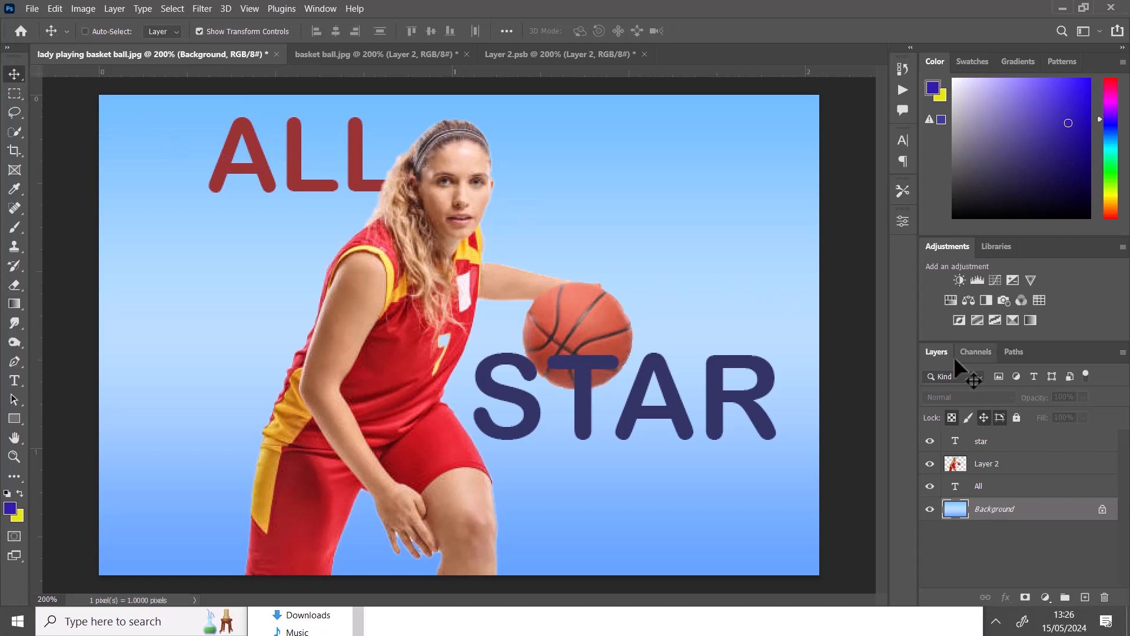
pyautogui.click(982, 447)
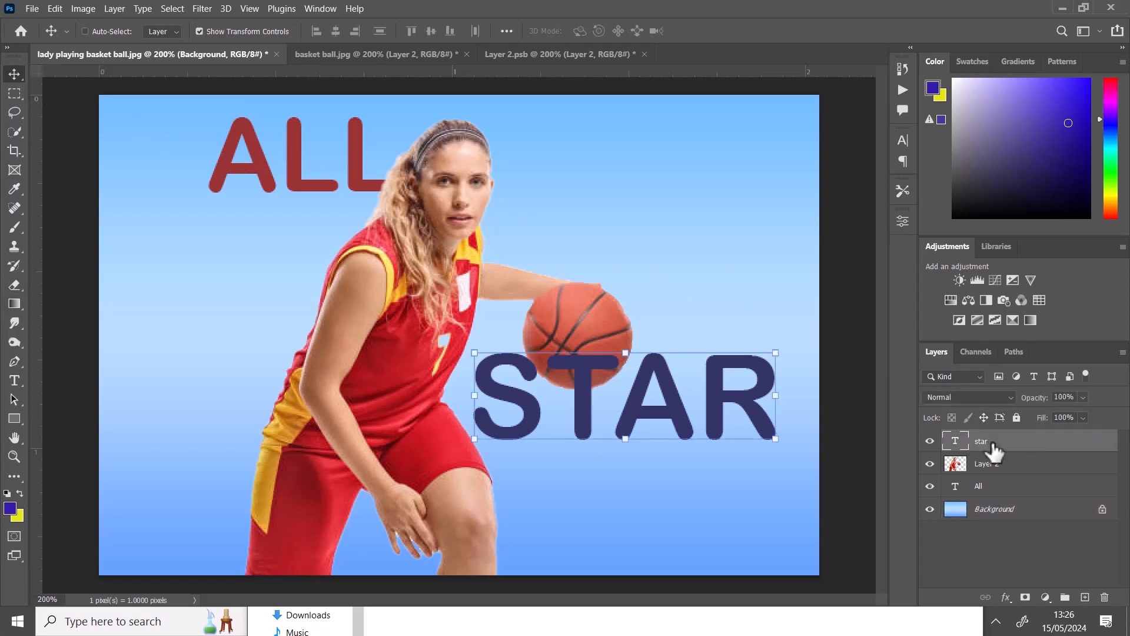
pyautogui.click(993, 494)
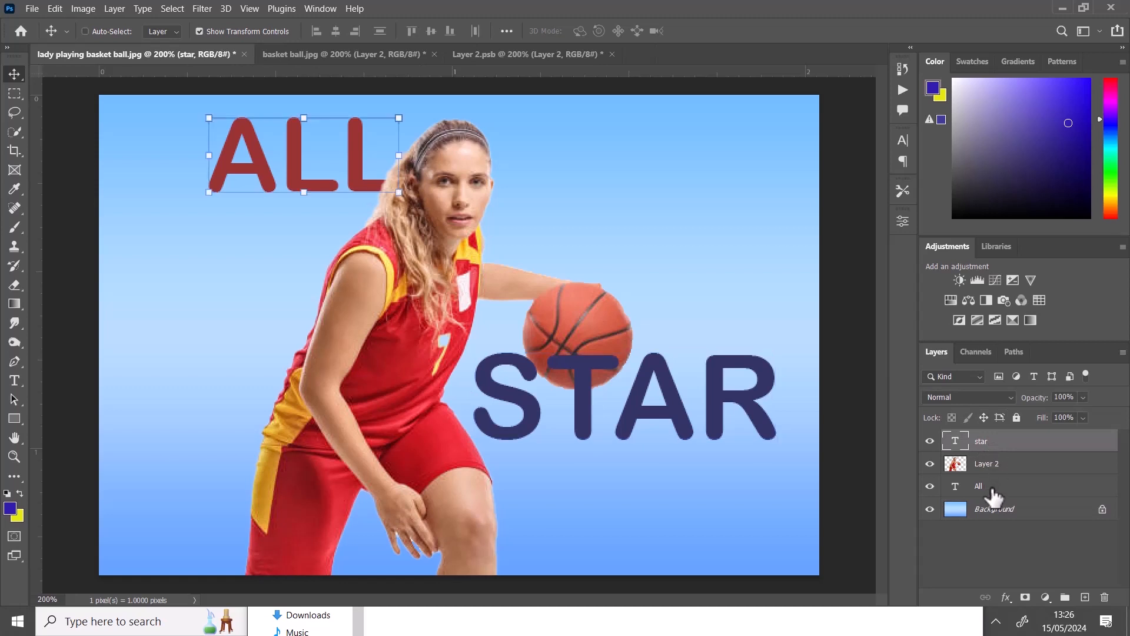
pyautogui.moveTo(307, 181); pyautogui.dragTo(210, 436)
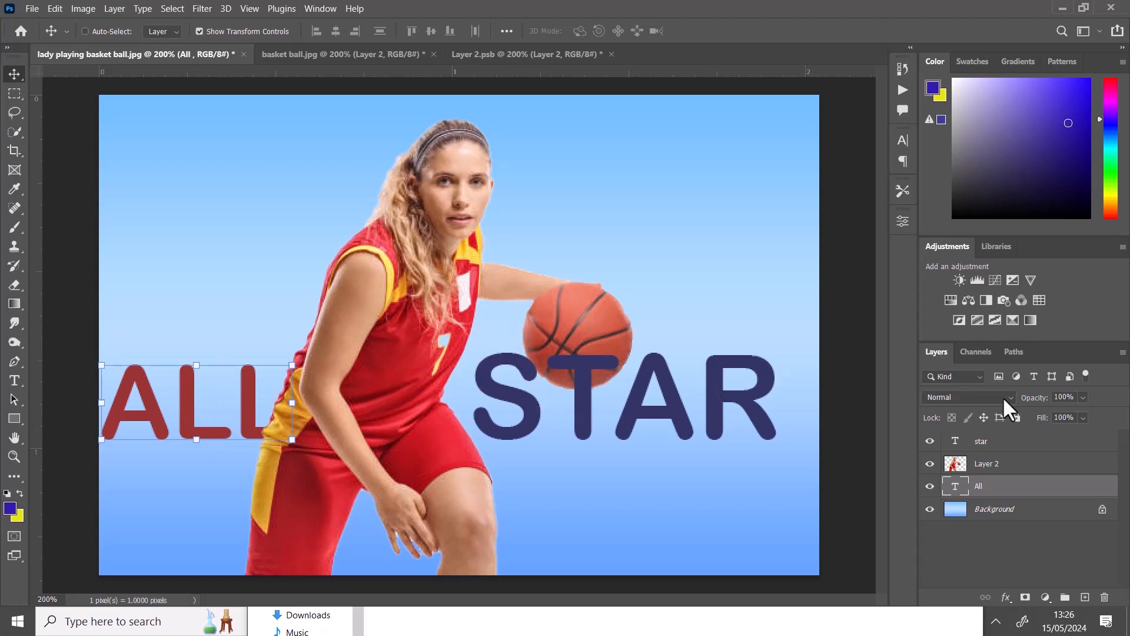
# - Move the STAR text down and slightly left so it sits clear below the basketball
pyautogui.click(997, 443)
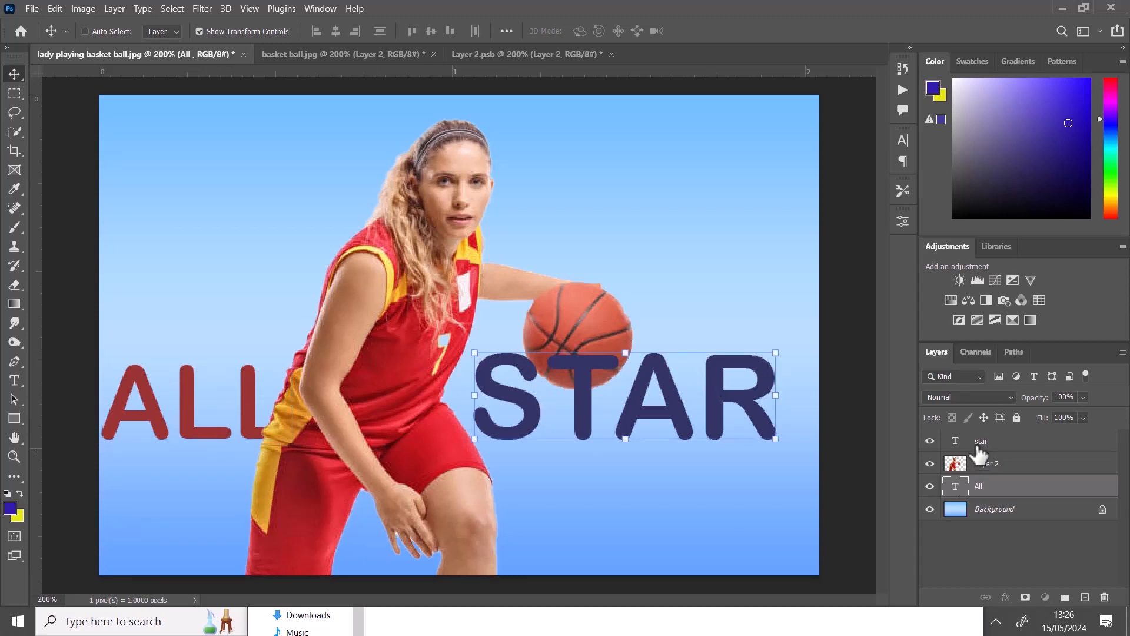
pyautogui.click(979, 447)
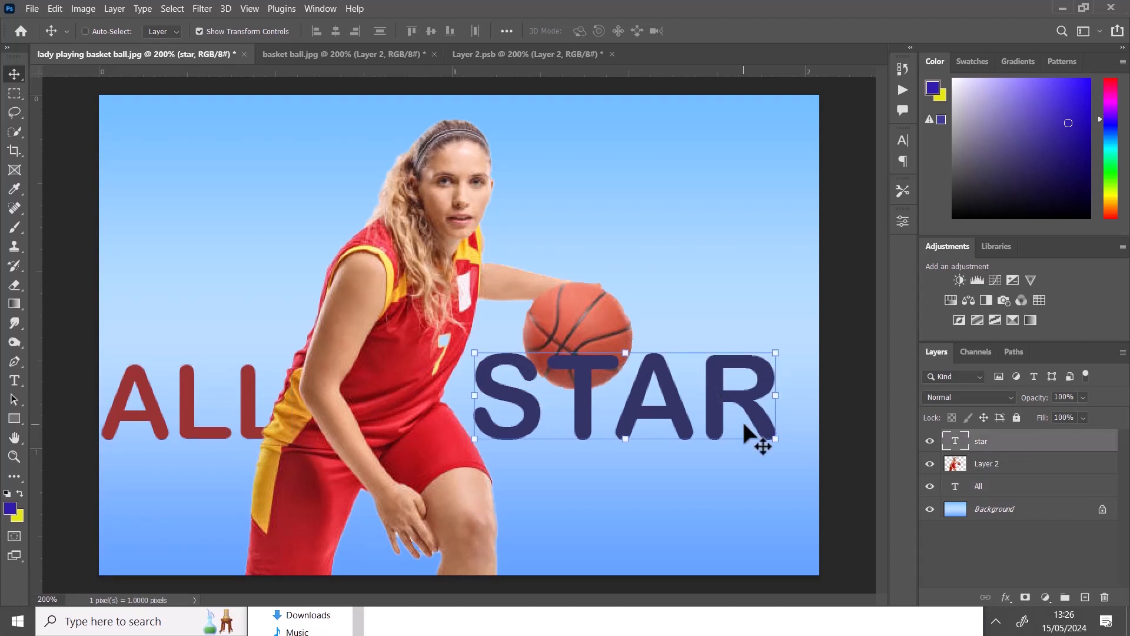
pyautogui.moveTo(638, 423); pyautogui.dragTo(610, 468)
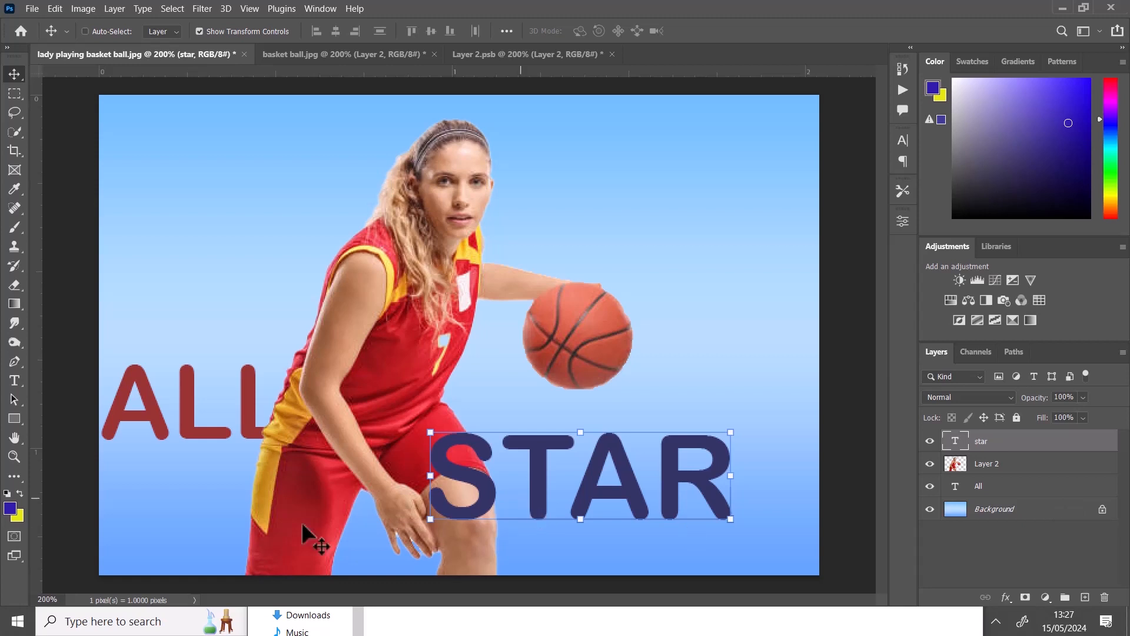
# - Isolate the All layer's visibility and restore the other layers, and do the same for Layer 2
pyautogui.click(995, 487)
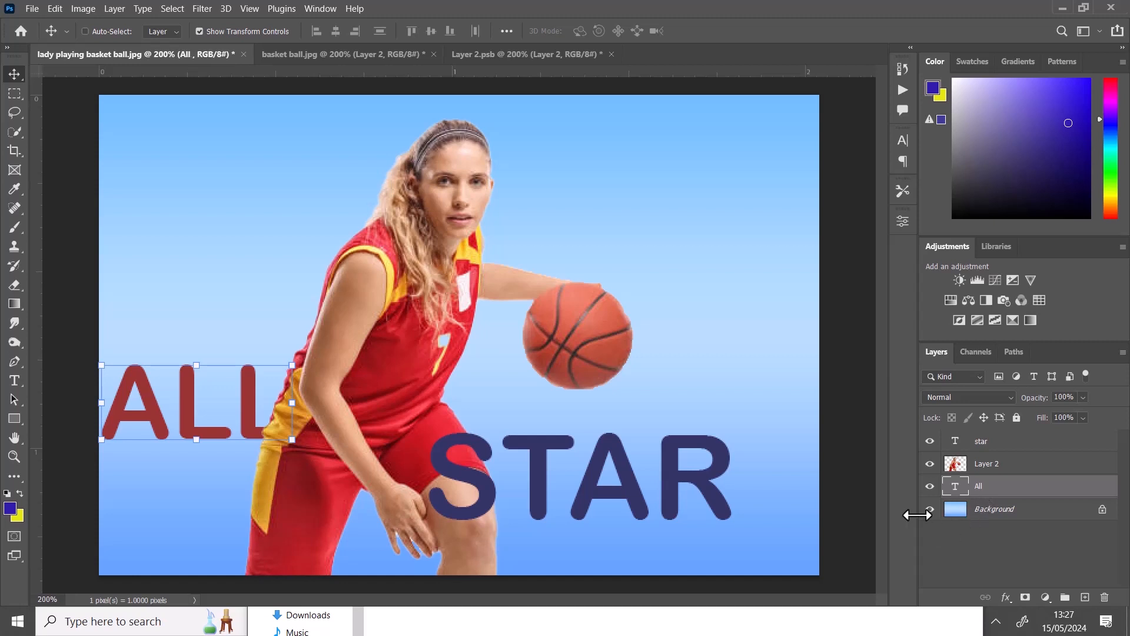
pyautogui.keyDown('alt'); pyautogui.click(930, 487); pyautogui.keyUp('alt')
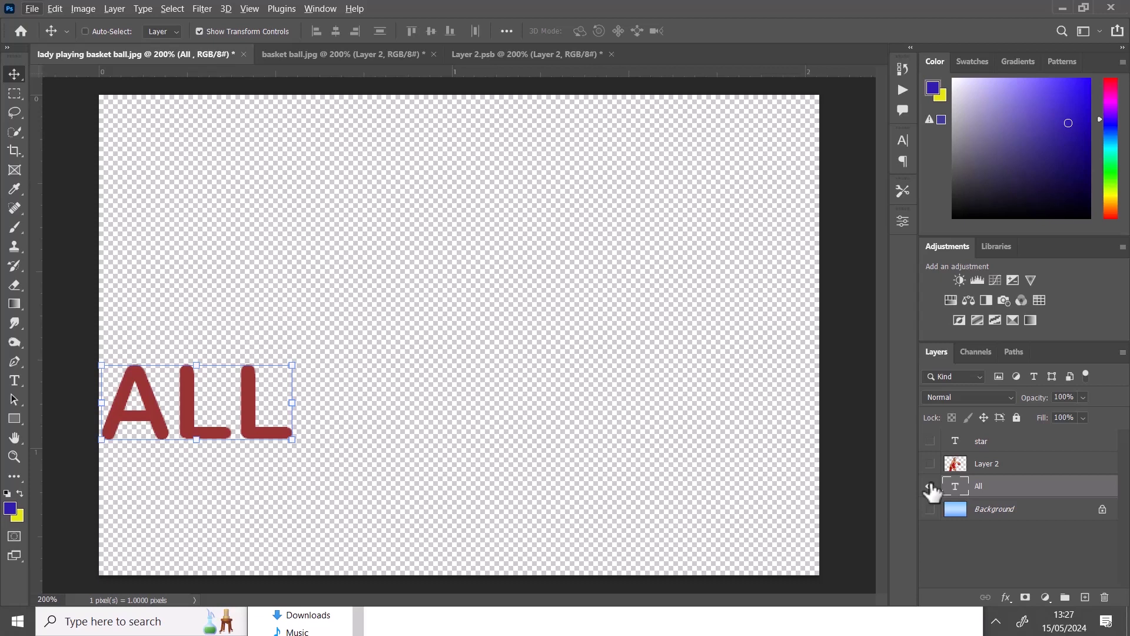
pyautogui.press('alt')
pyautogui.keyDown('alt'); pyautogui.click(930, 487); pyautogui.keyUp('alt')
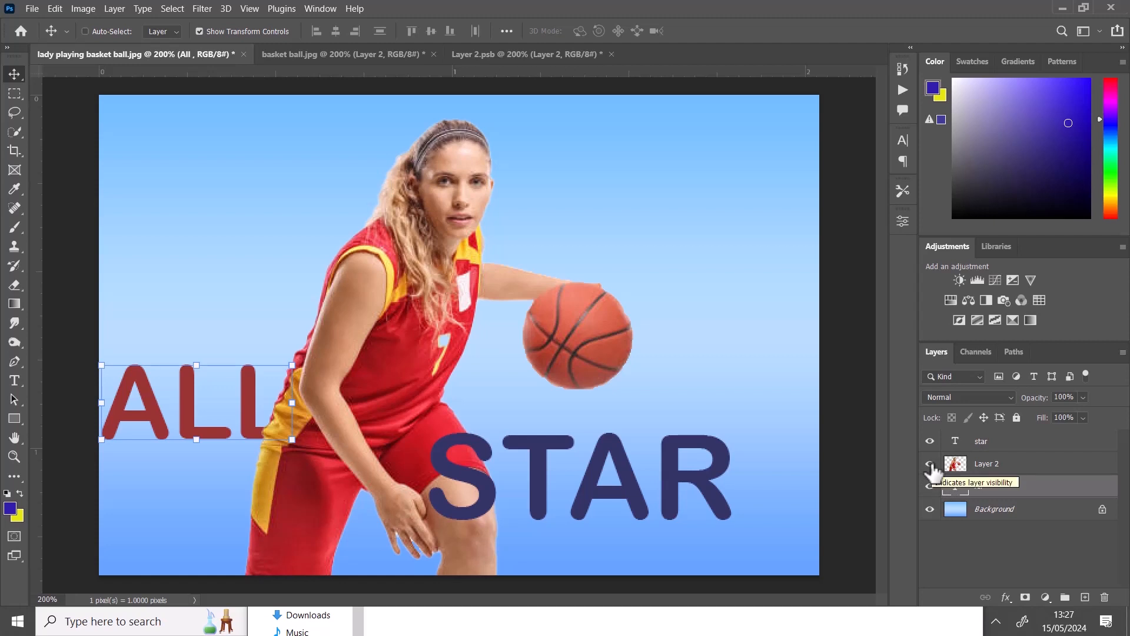
pyautogui.keyDown('alt'); pyautogui.click(930, 464); pyautogui.keyUp('alt')
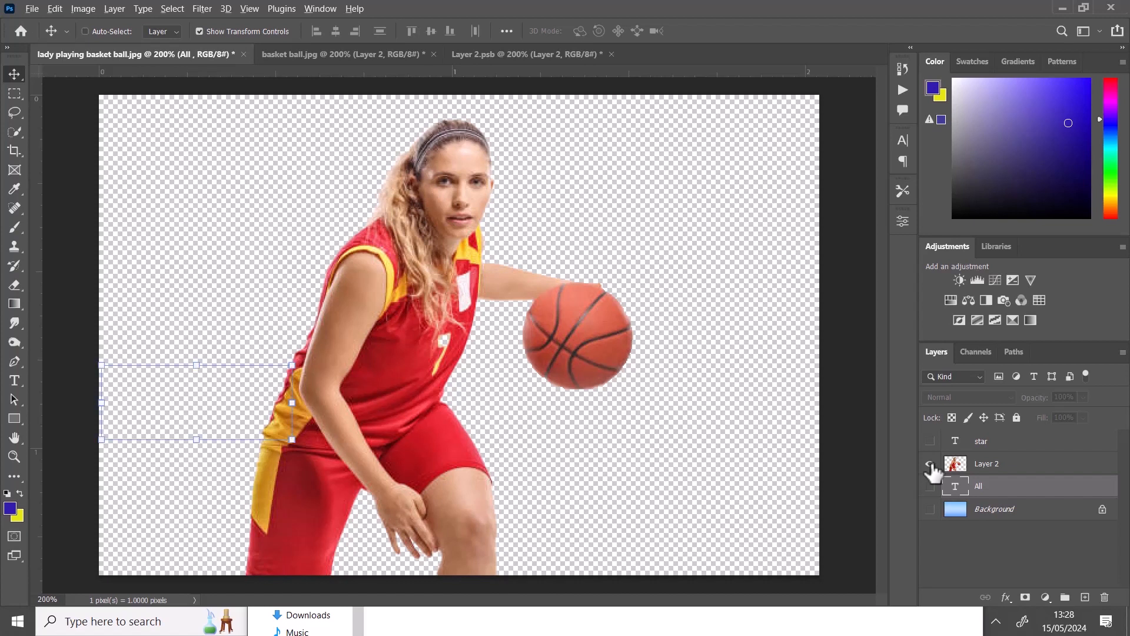
pyautogui.keyDown('alt'); pyautogui.click(930, 464); pyautogui.keyUp('alt')
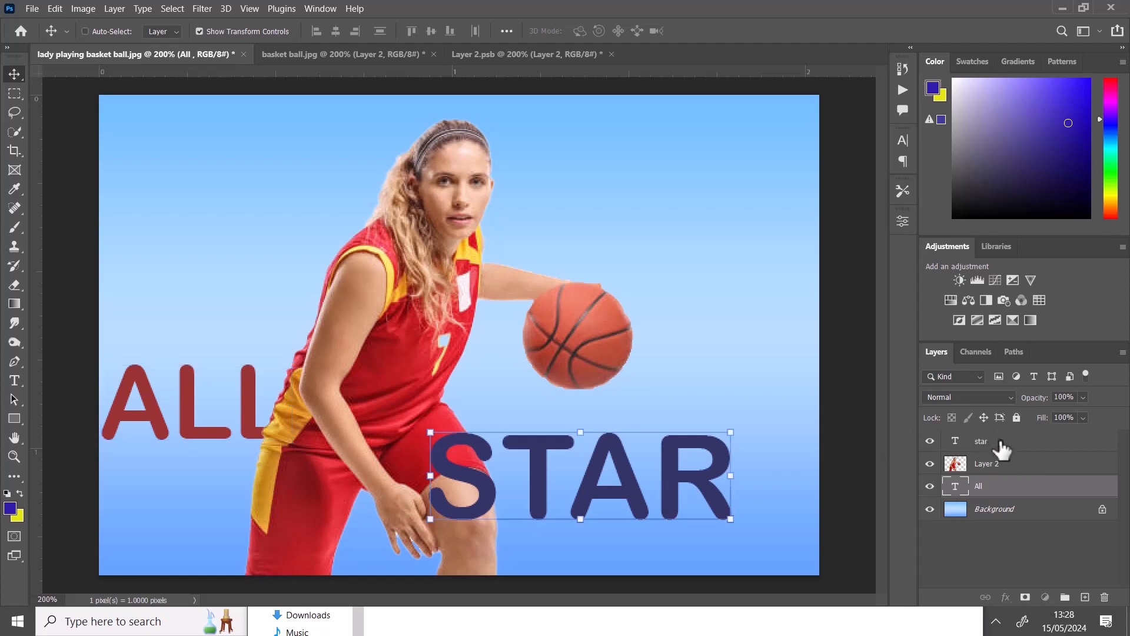
# - Select the star, Layer 2 and All layers together and merge them into one layer
pyautogui.click(1001, 445)
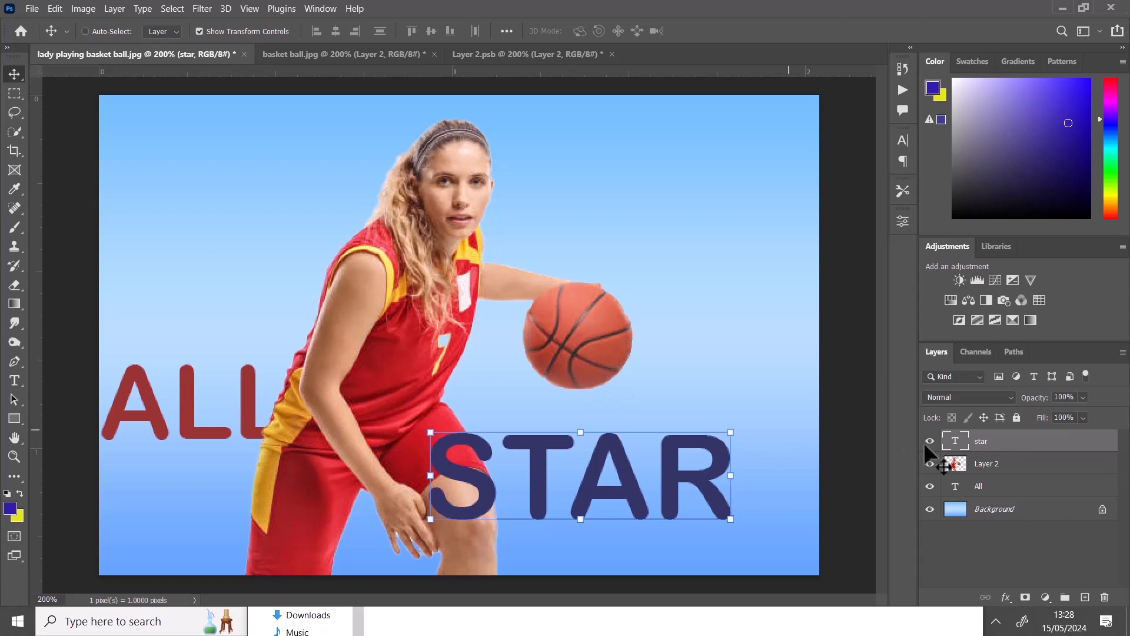
pyautogui.click(1005, 470)
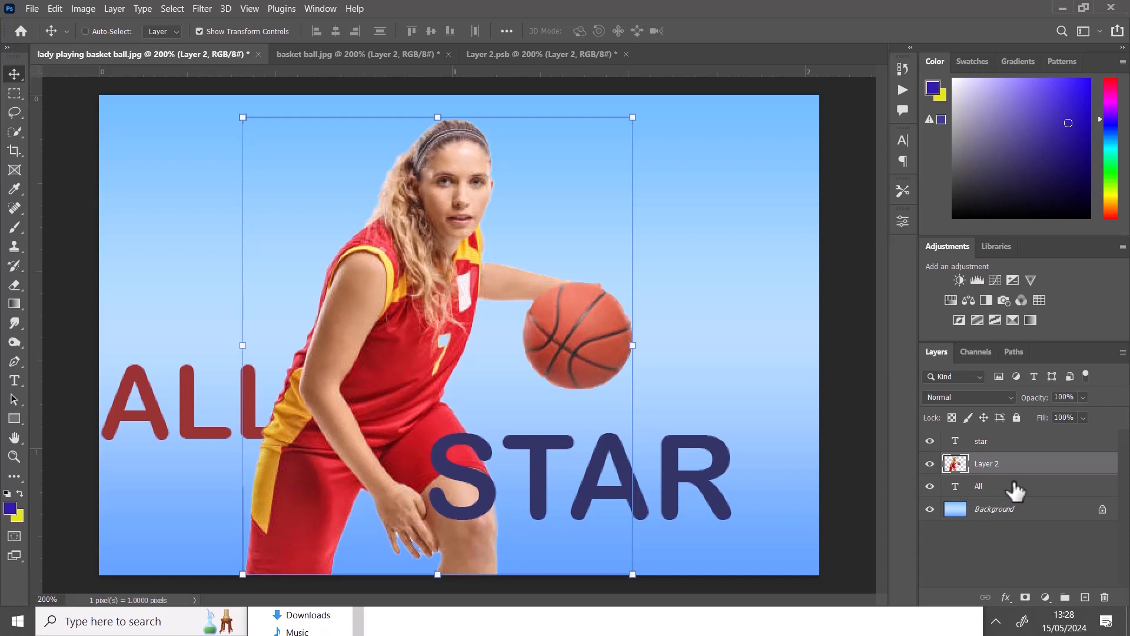
pyautogui.click(1003, 496)
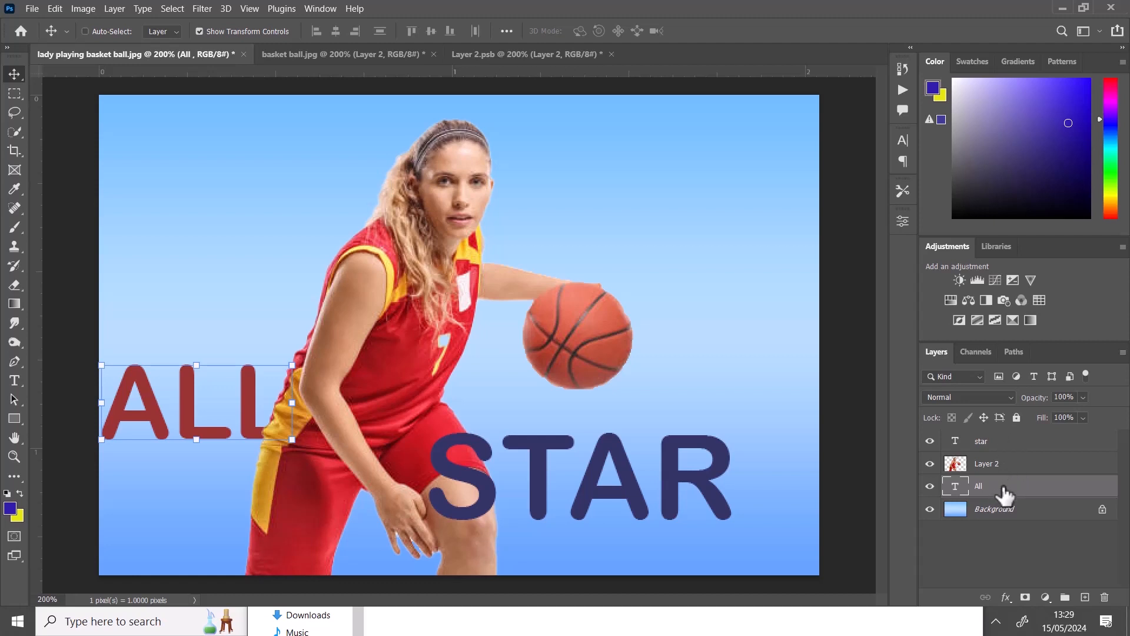
pyautogui.keyDown('shift'); pyautogui.click(1020, 447); pyautogui.keyUp('shift')
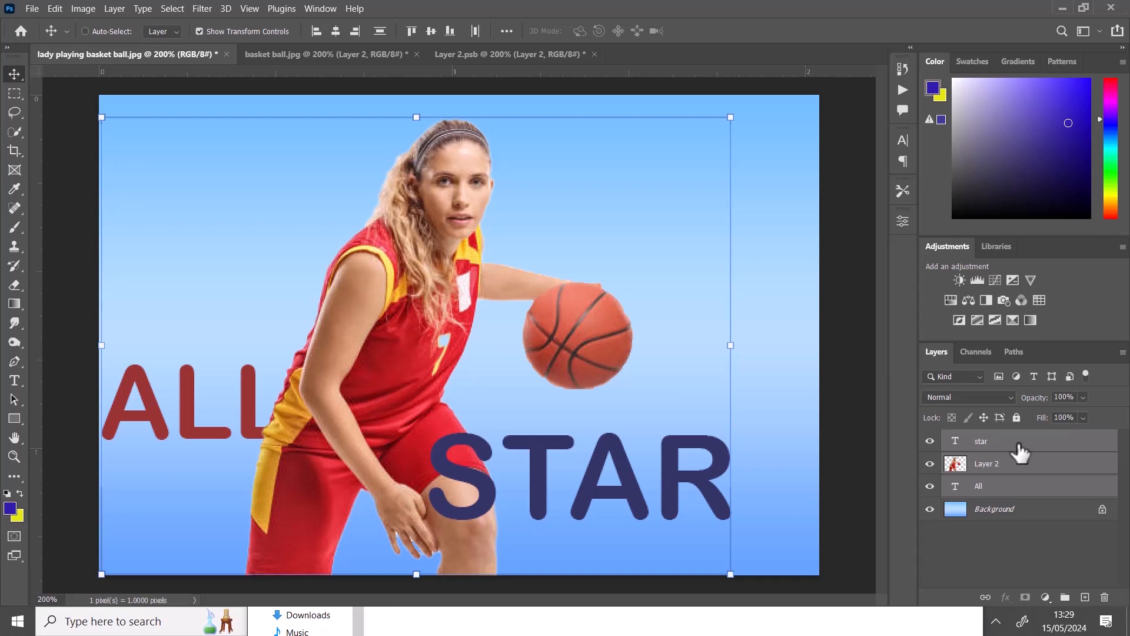
pyautogui.press('ctrl')
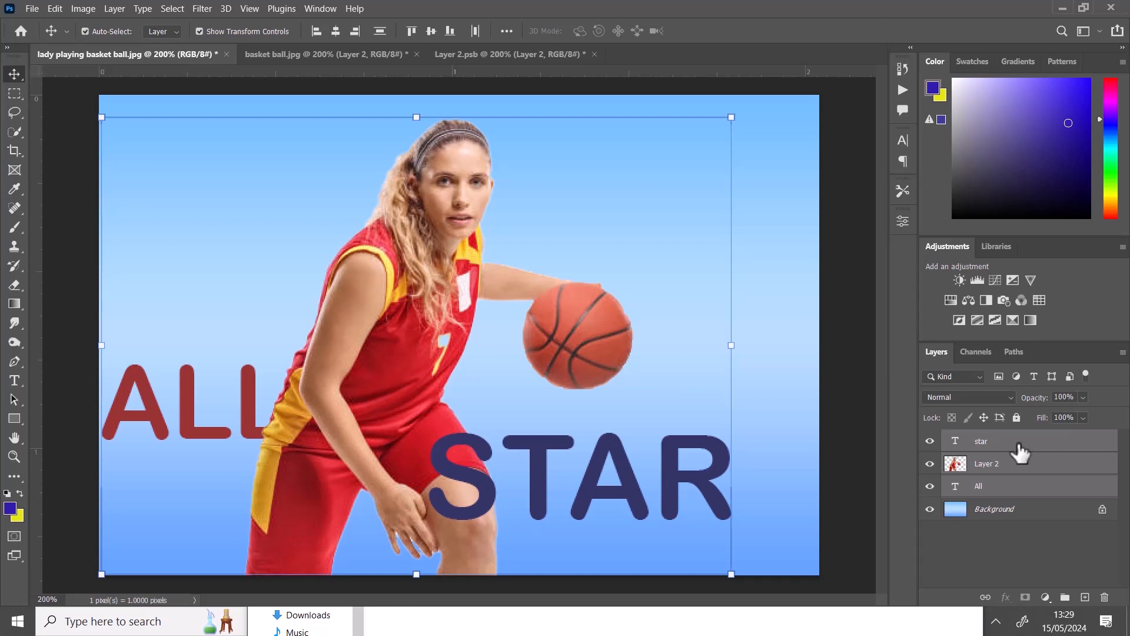
pyautogui.hotkey('ctrl', 'e')
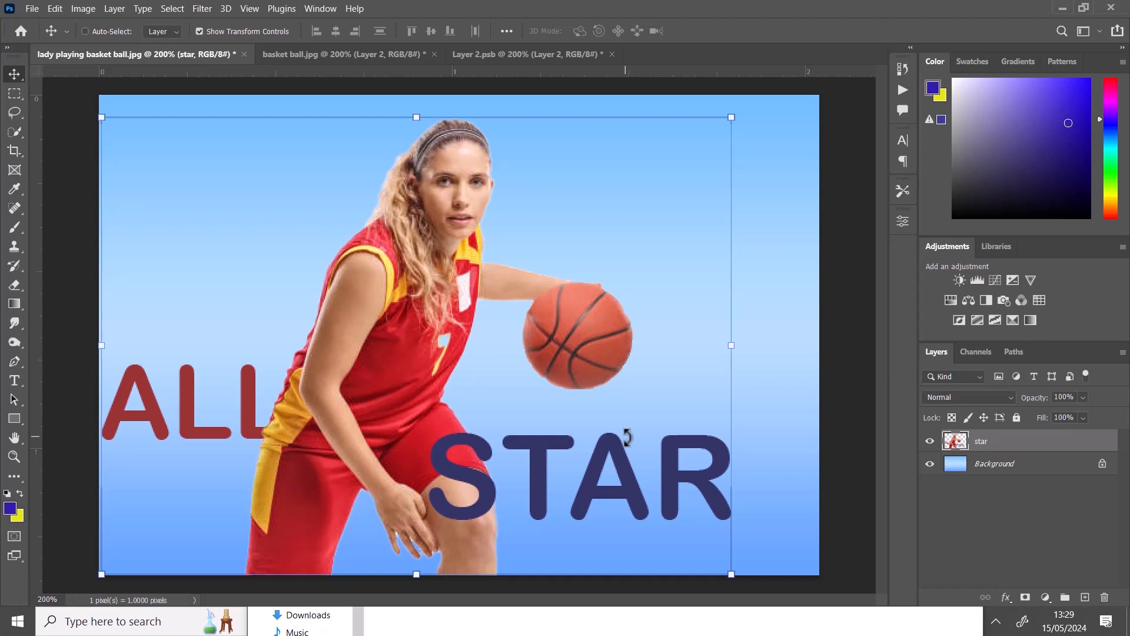
# - Move the merged player and text layer slightly right, and merge it with the Background layer
pyautogui.moveTo(636, 454); pyautogui.dragTo(667, 448)
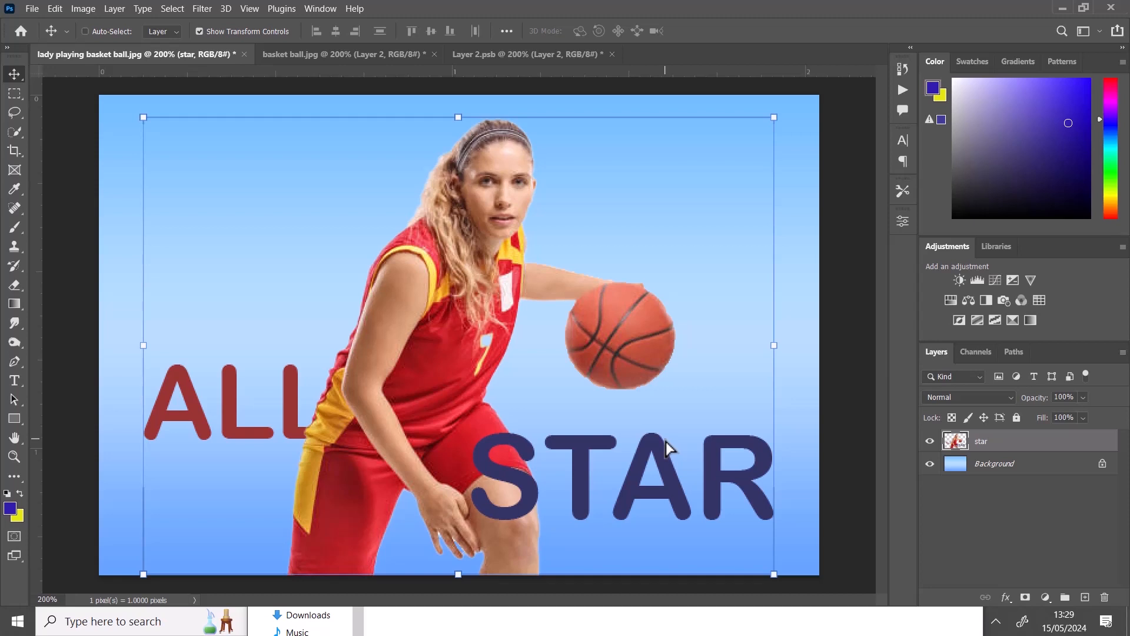
pyautogui.click(1039, 471)
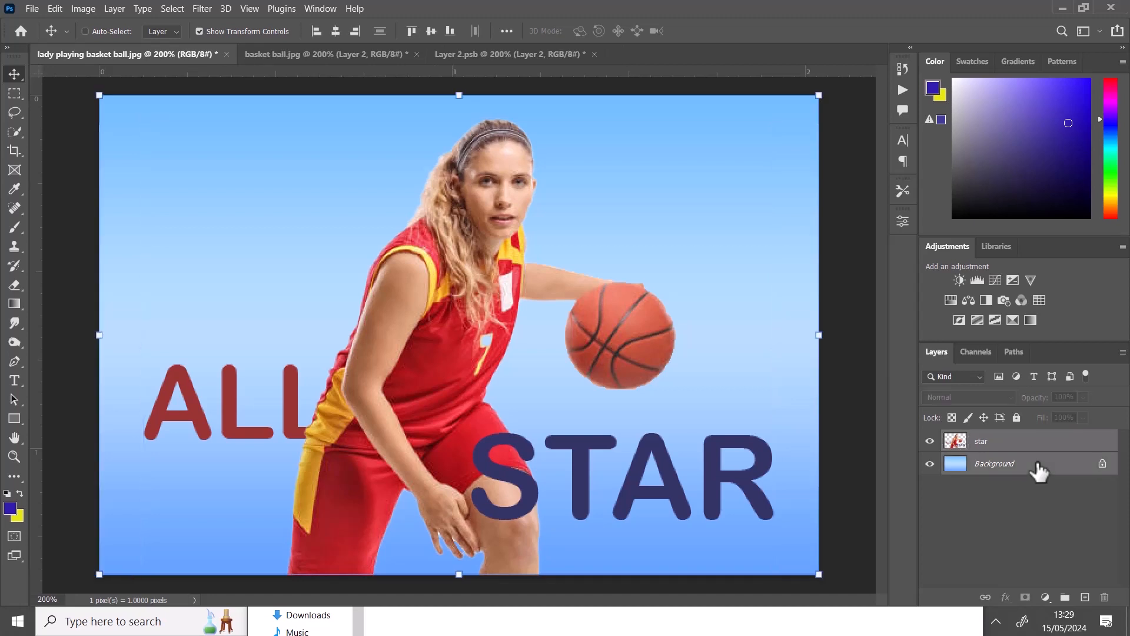
pyautogui.hotkey('ctrl', 'shift', 'e')
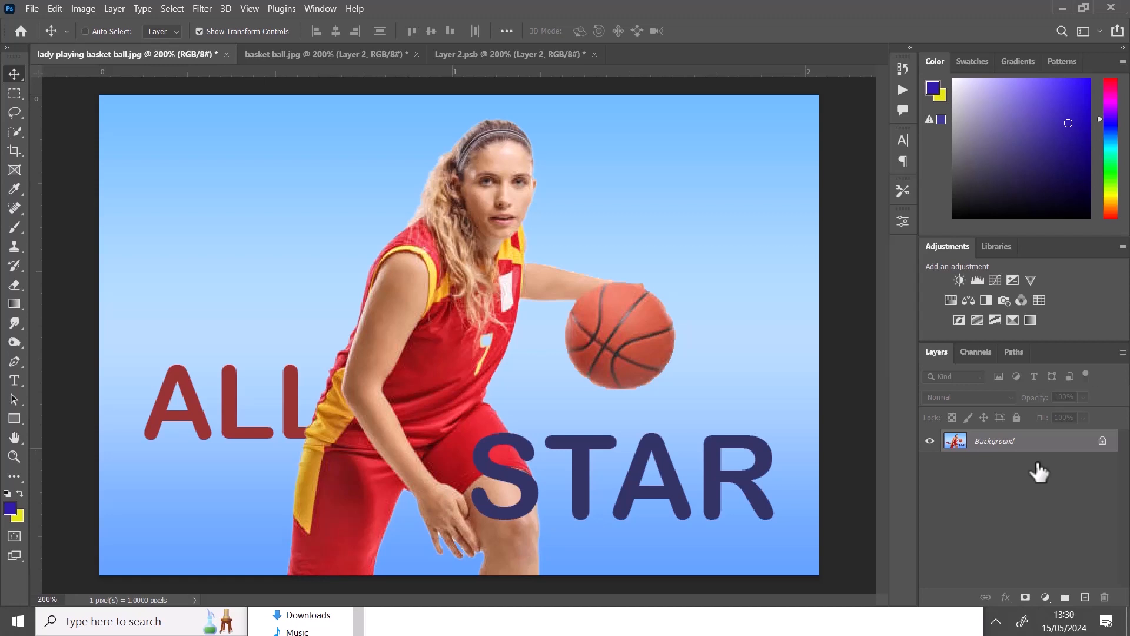
# - Revert the document through its history to the last layer visibility change before the text moves and layer merges
pyautogui.click(902, 64)
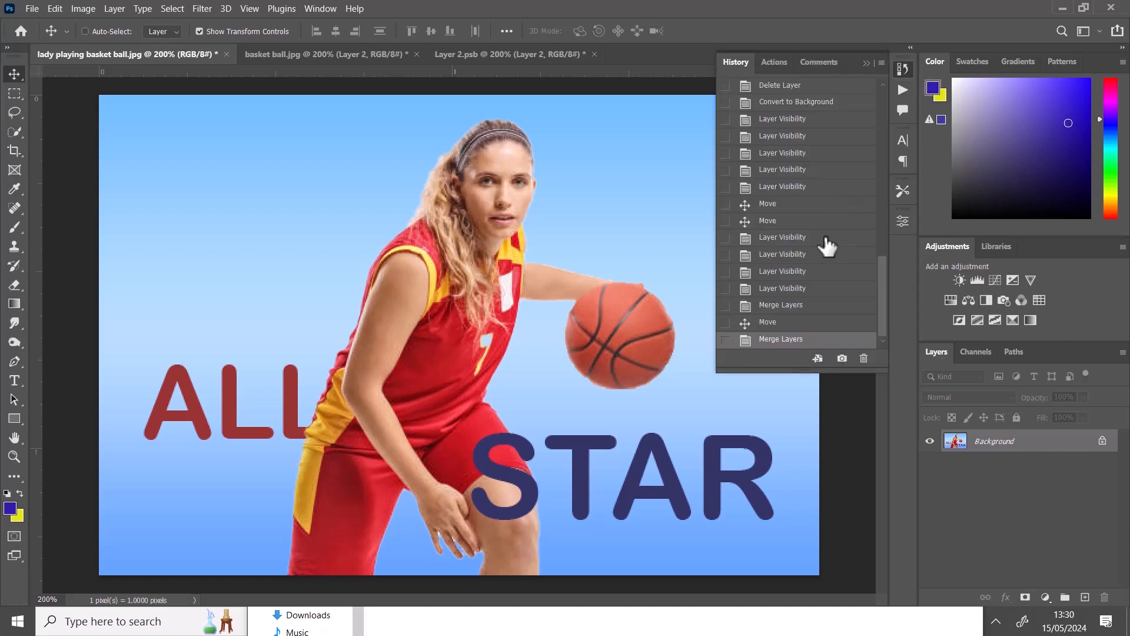
pyautogui.click(769, 323)
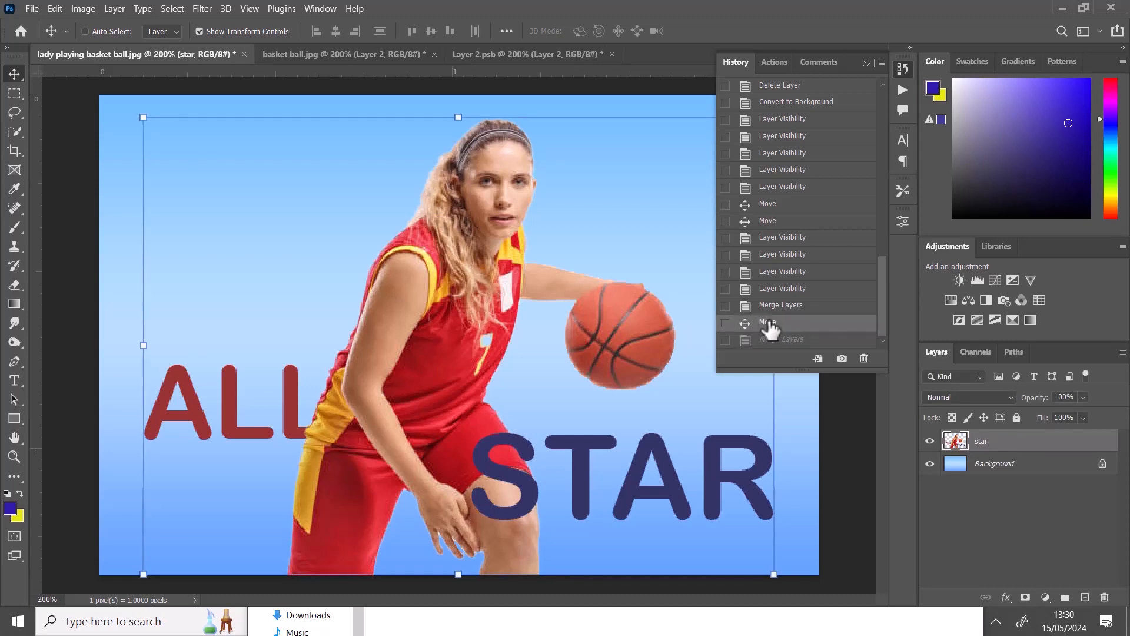
pyautogui.click(768, 239)
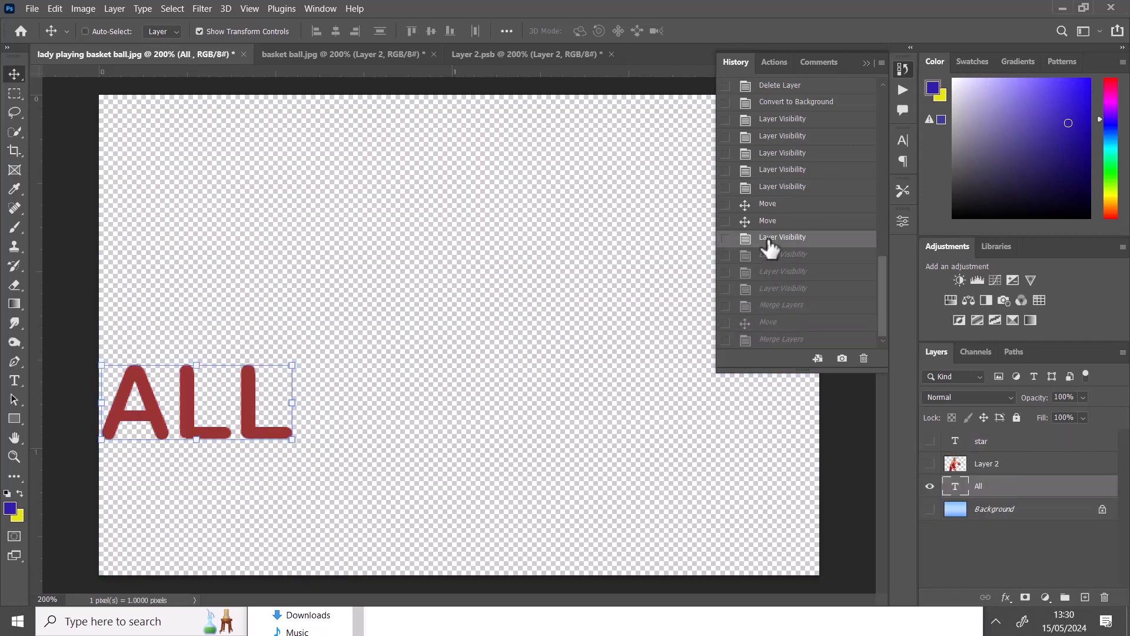
pyautogui.click(772, 188)
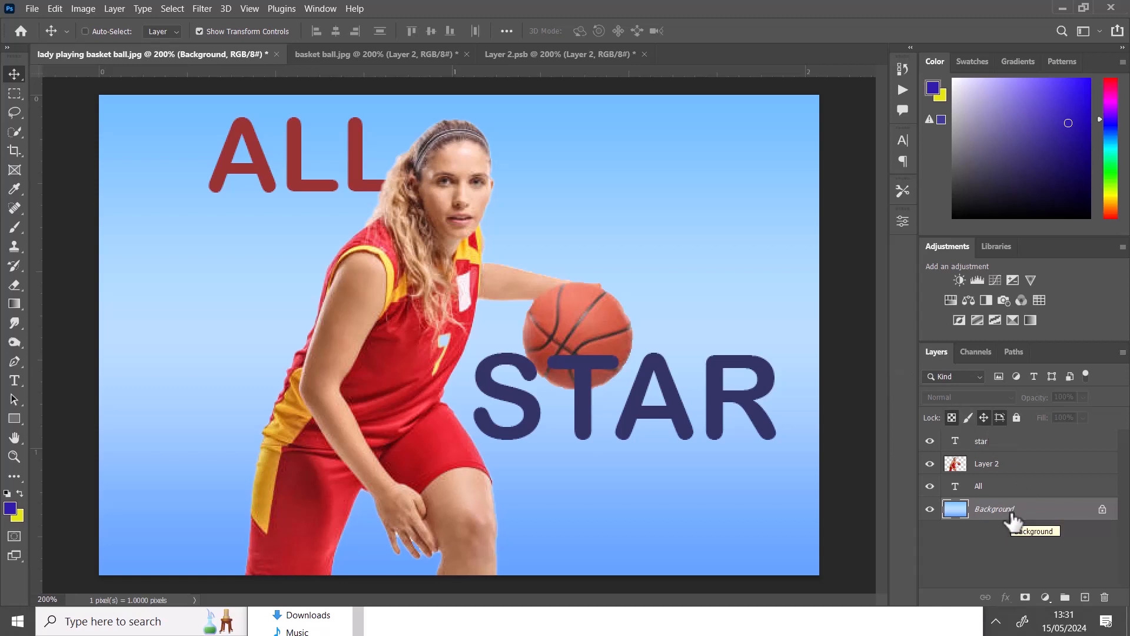
# - Select the star text layer
pyautogui.moveTo(1012, 520); pyautogui.dragTo(1012, 473)
pyautogui.click(1013, 441)
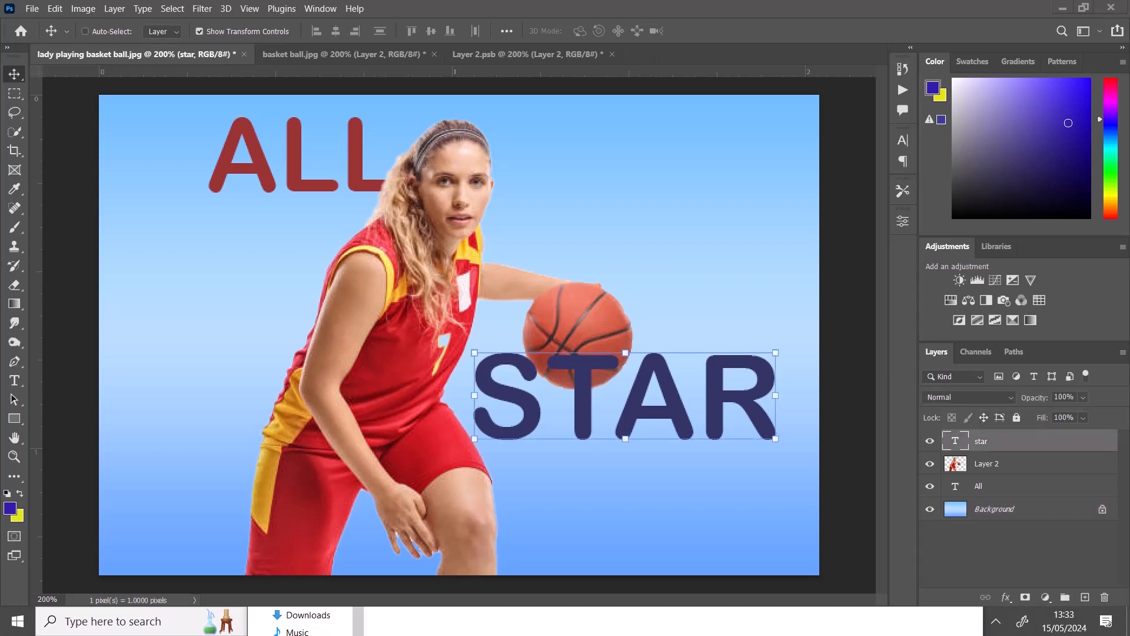